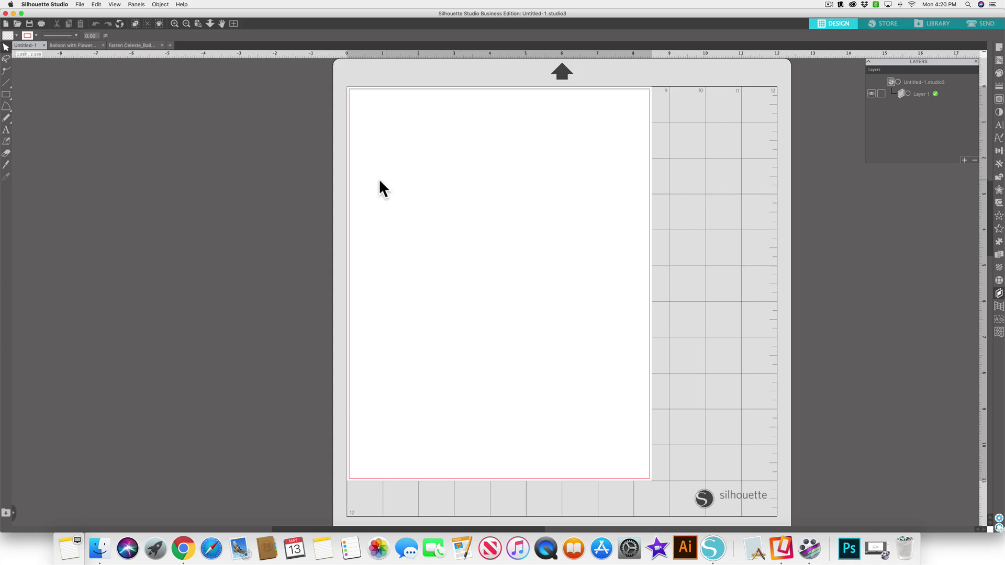
Open "Farren Celeste_Balloon with Flowers_Silhouette.svg" from the Balloon folder.
click(83, 4)
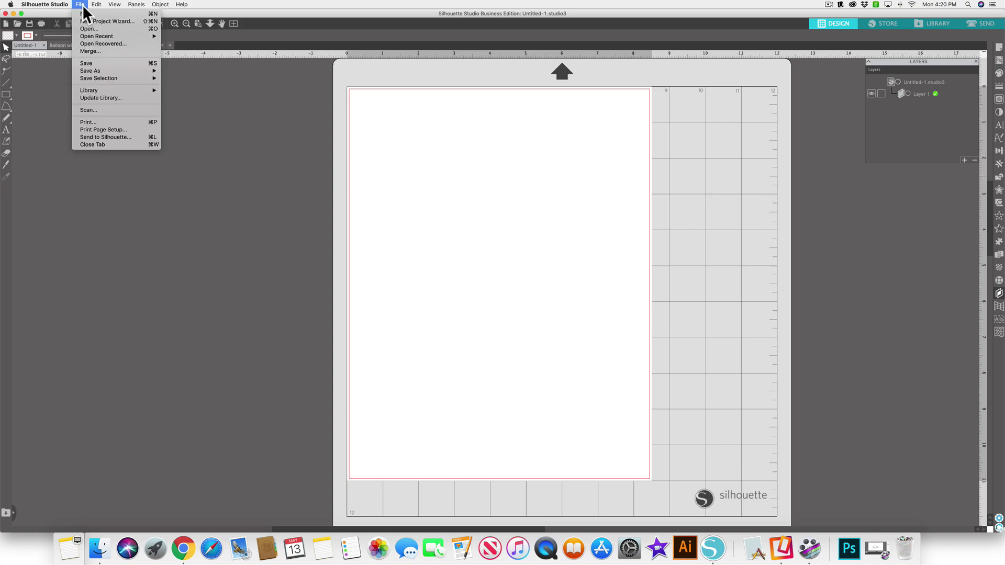
click(91, 30)
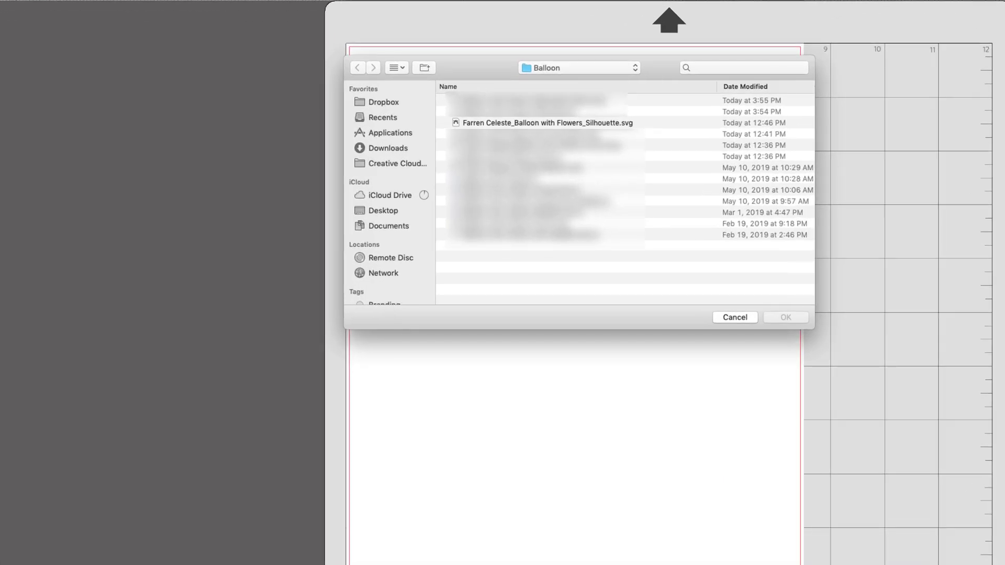
click(582, 122)
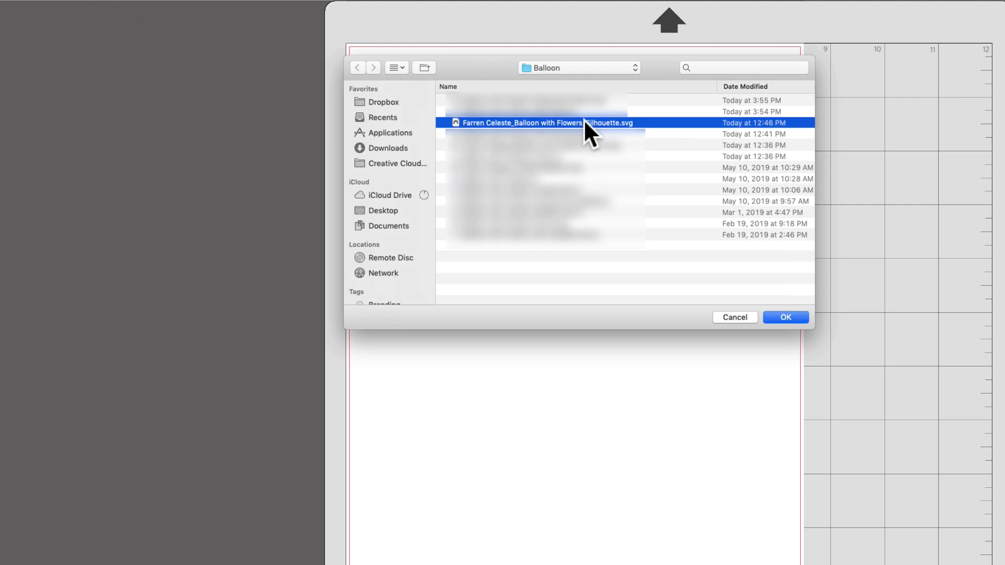
click(804, 317)
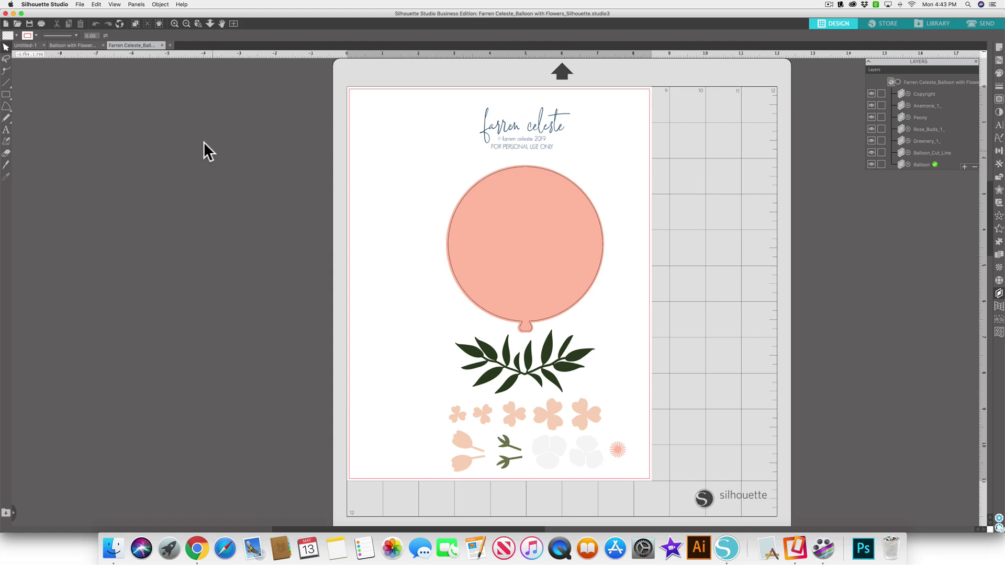
In the Balloon with Flowers demo document, move the copyright graphic off the page and hide its Copyright layer.
click(80, 44)
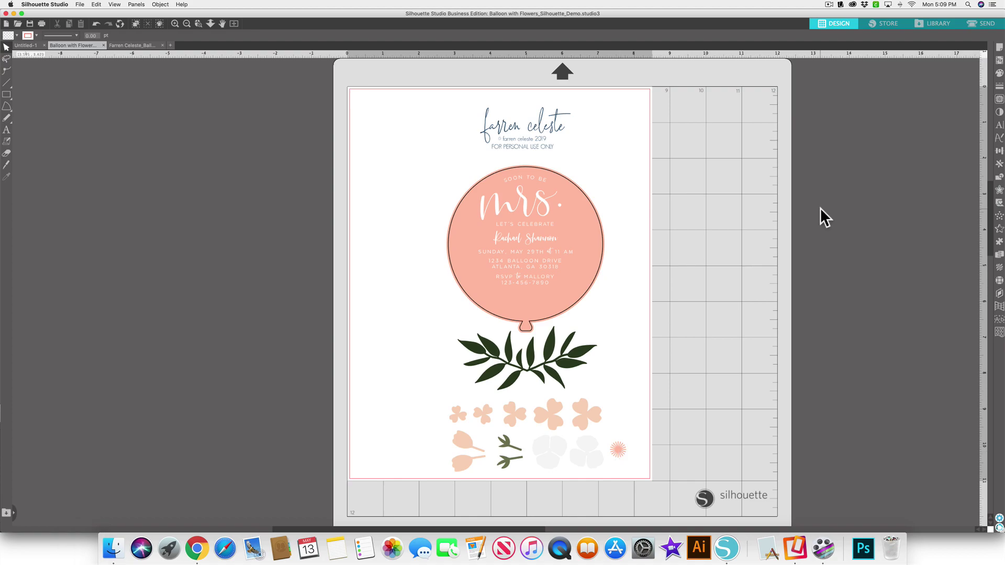
drag(547, 134, 253, 128)
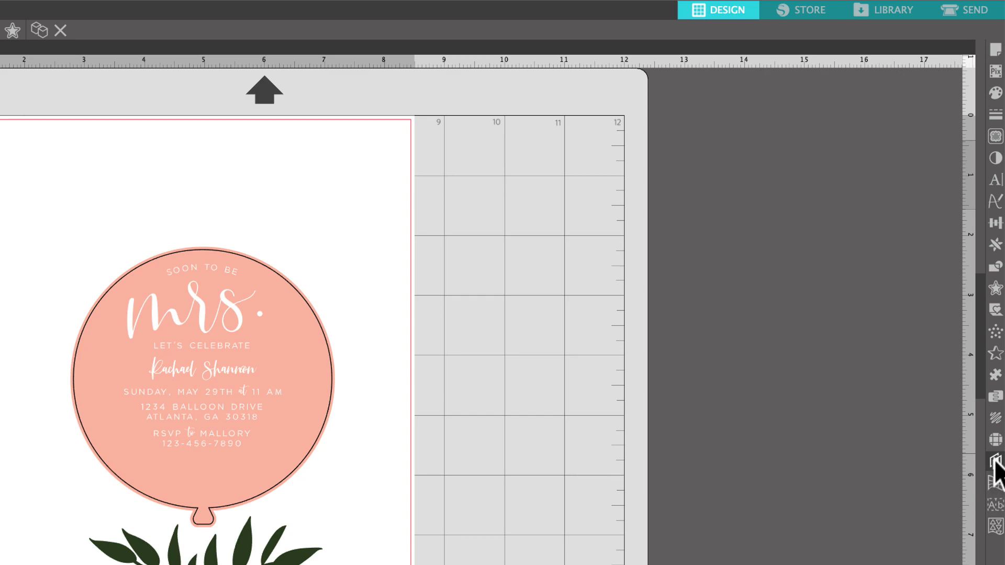
click(995, 462)
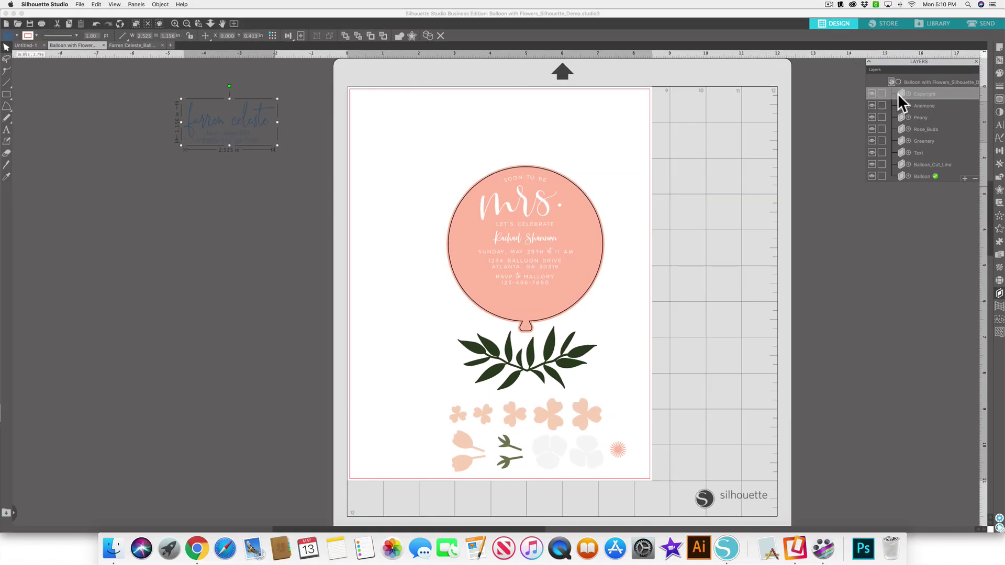
click(872, 93)
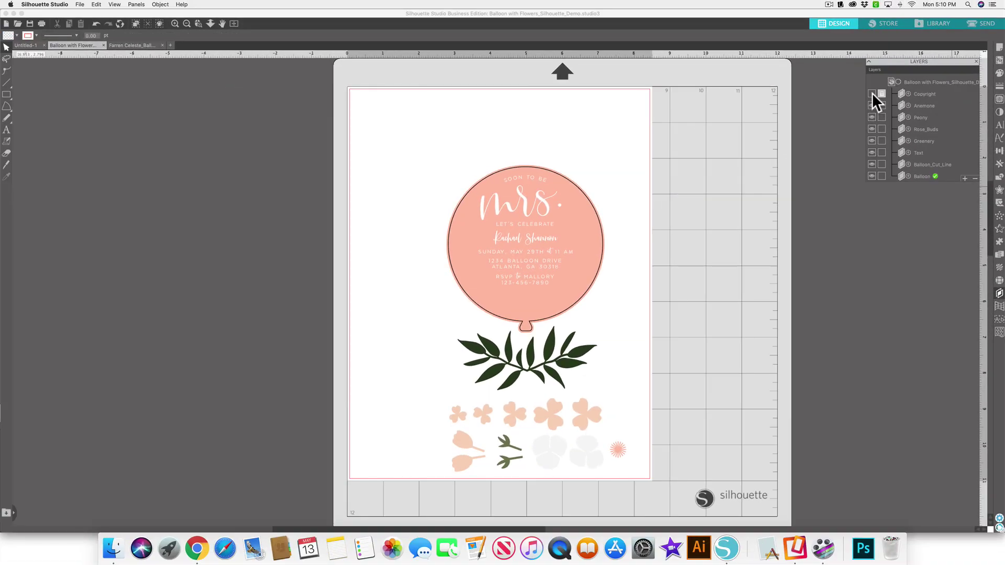
click(139, 46)
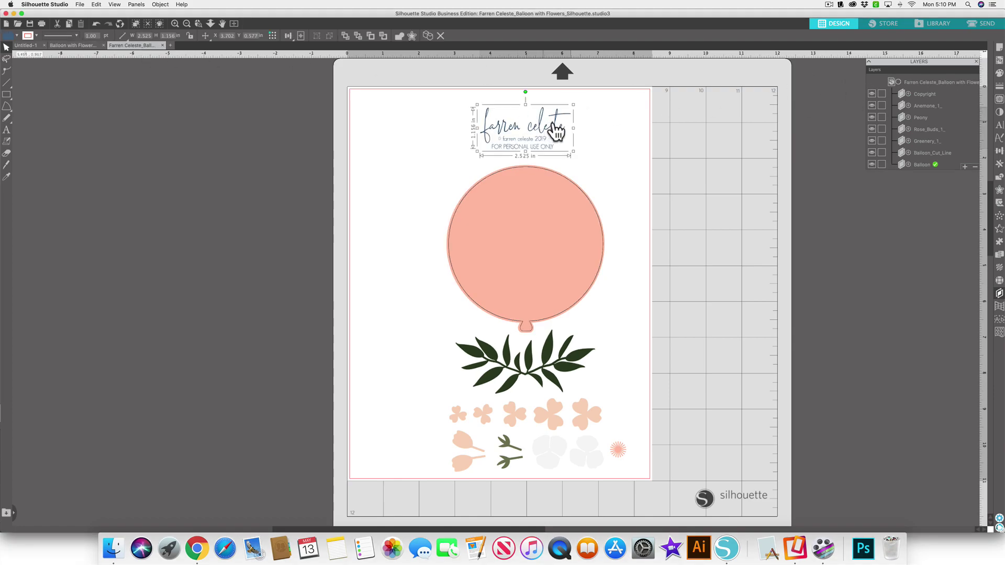
drag(551, 126, 220, 146)
click(871, 93)
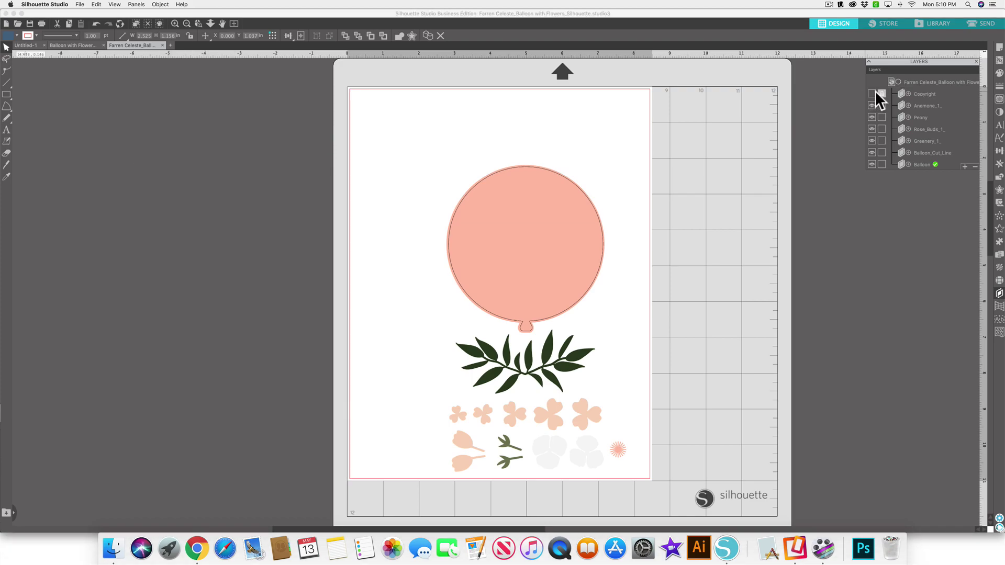
click(882, 94)
click(72, 46)
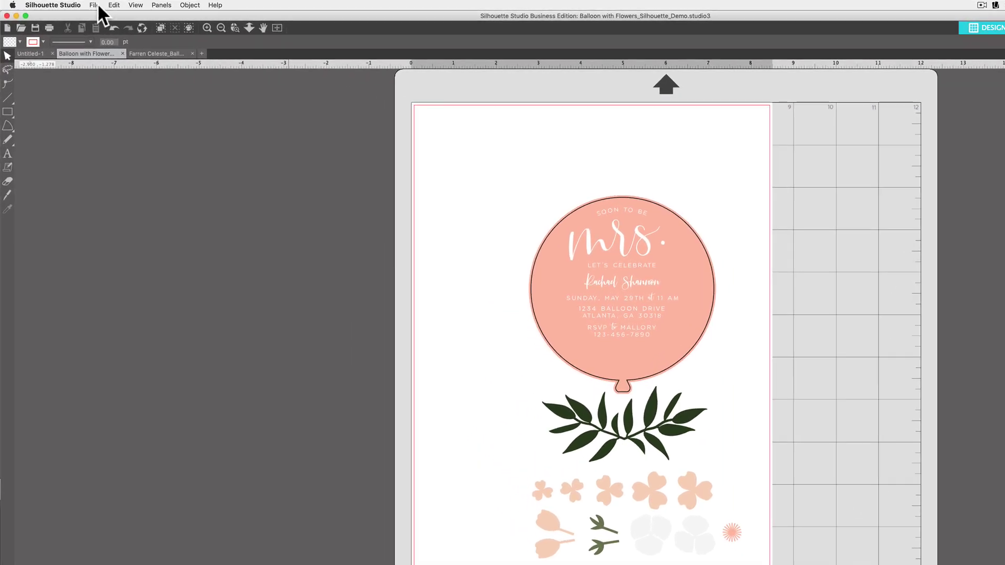
click(80, 4)
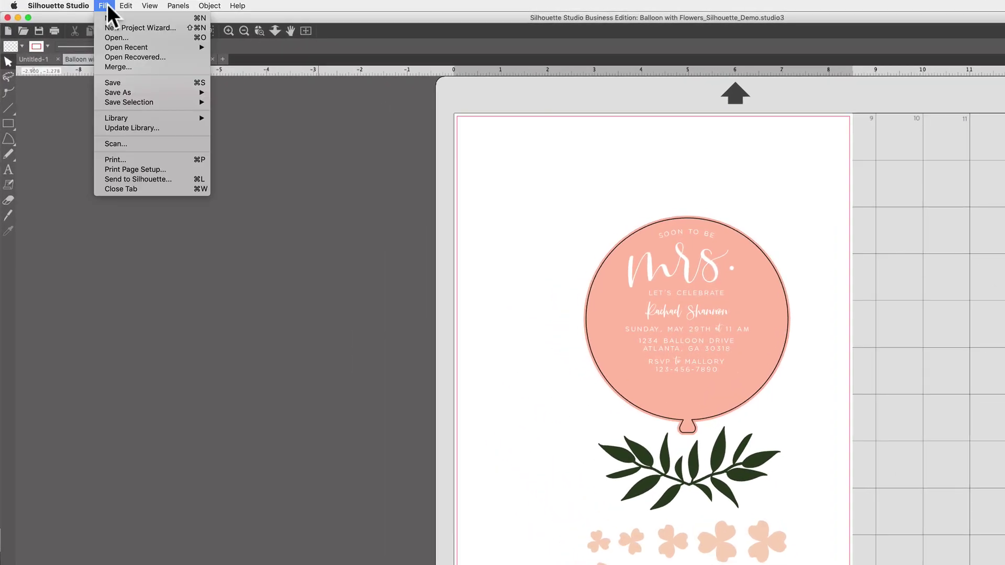
click(113, 81)
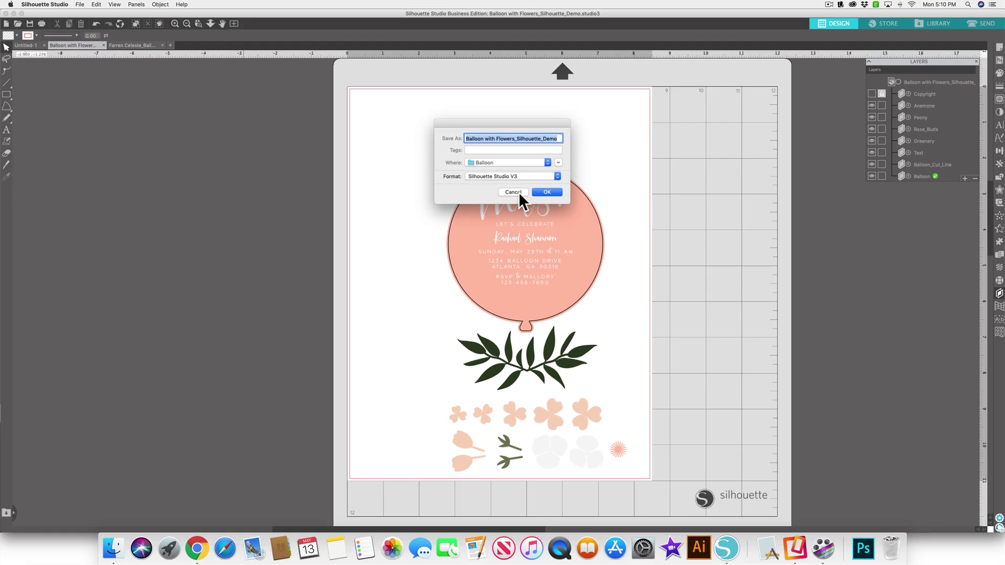
click(556, 251)
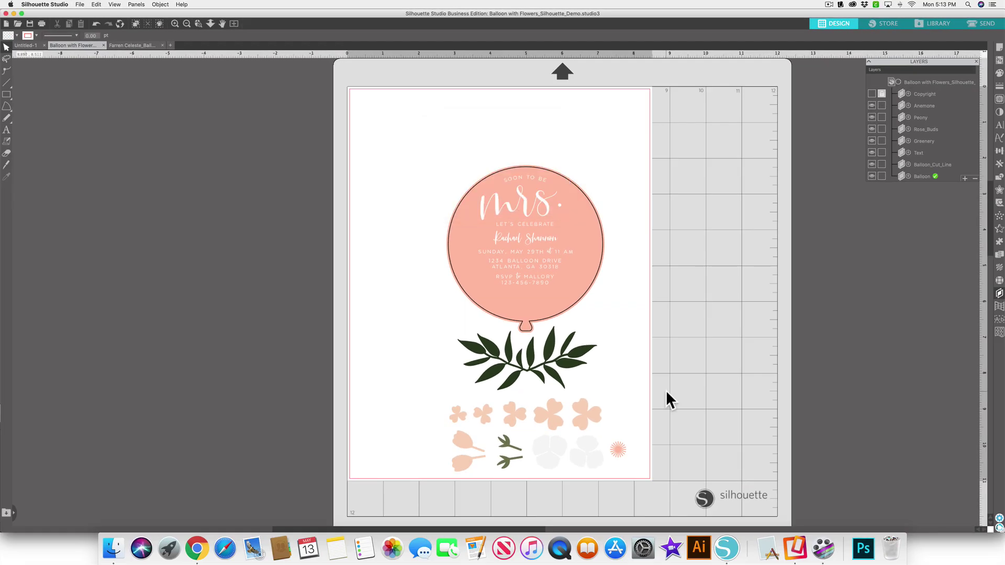
Move the greenery and all flower pieces off the page to its left, in both the demo and the Farren Celeste documents.
drag(415, 342, 199, 322)
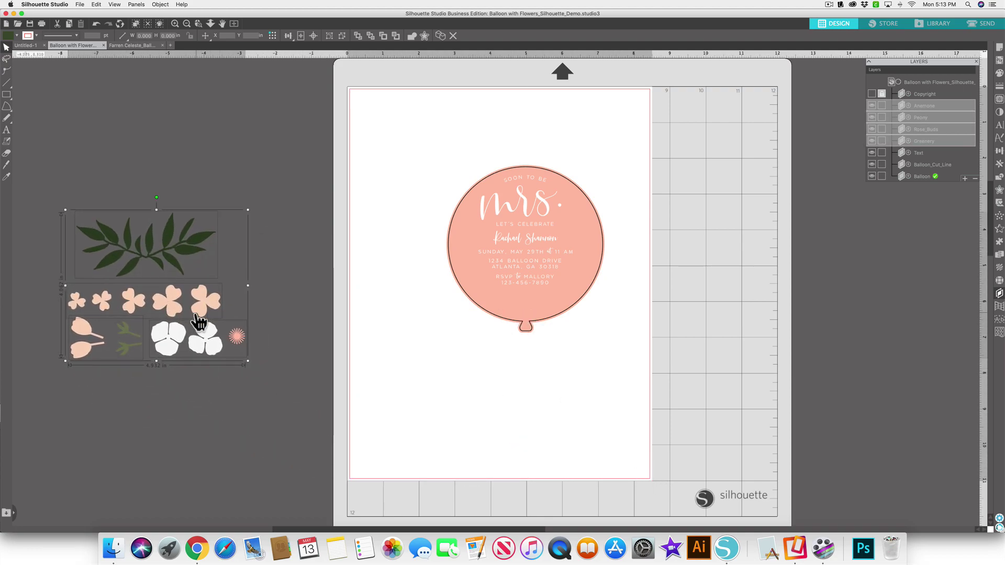
click(137, 45)
drag(449, 381, 233, 356)
Lock the Balloon and Balloon_Cut_Line layers and add a new layer named Text.
click(520, 426)
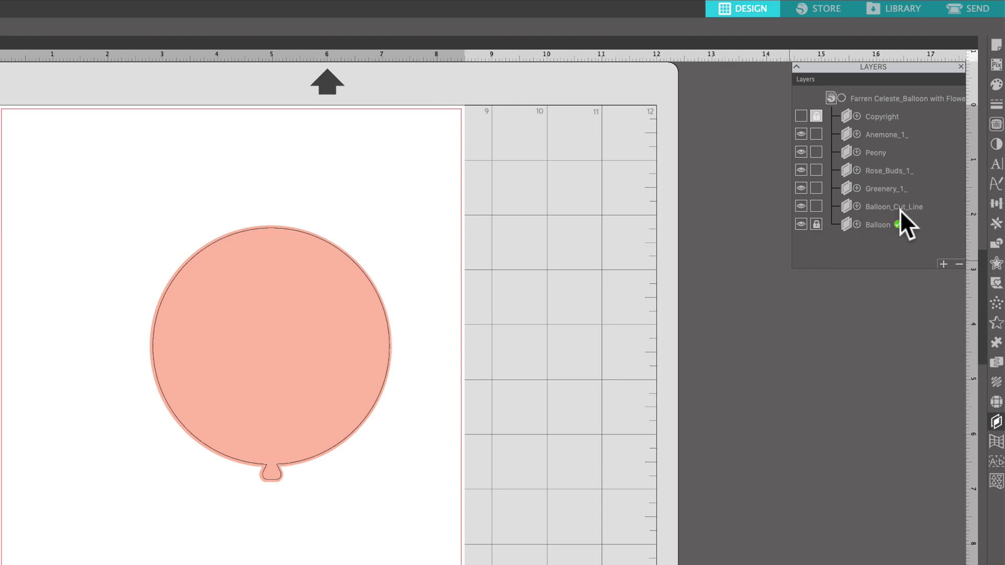
click(816, 206)
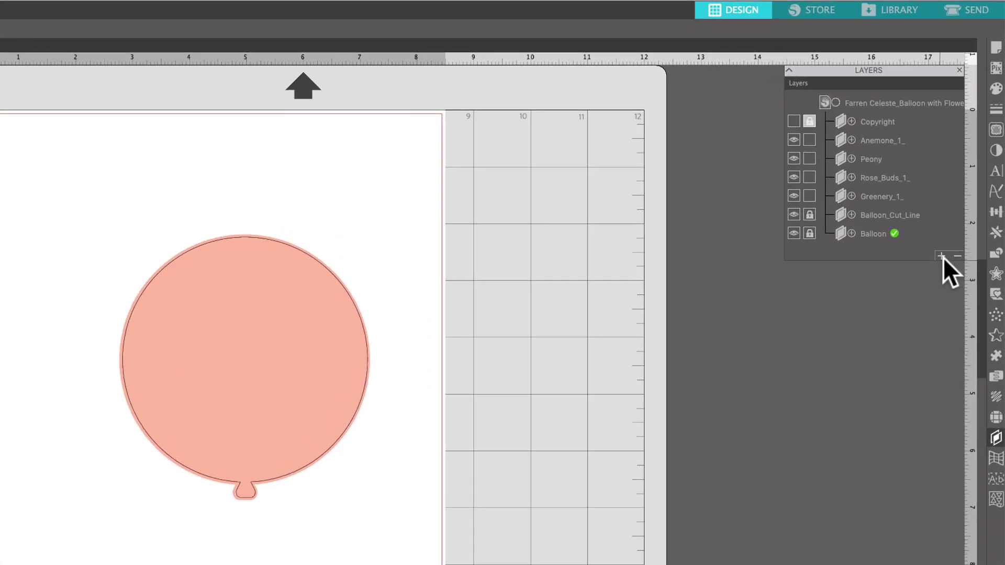
click(941, 256)
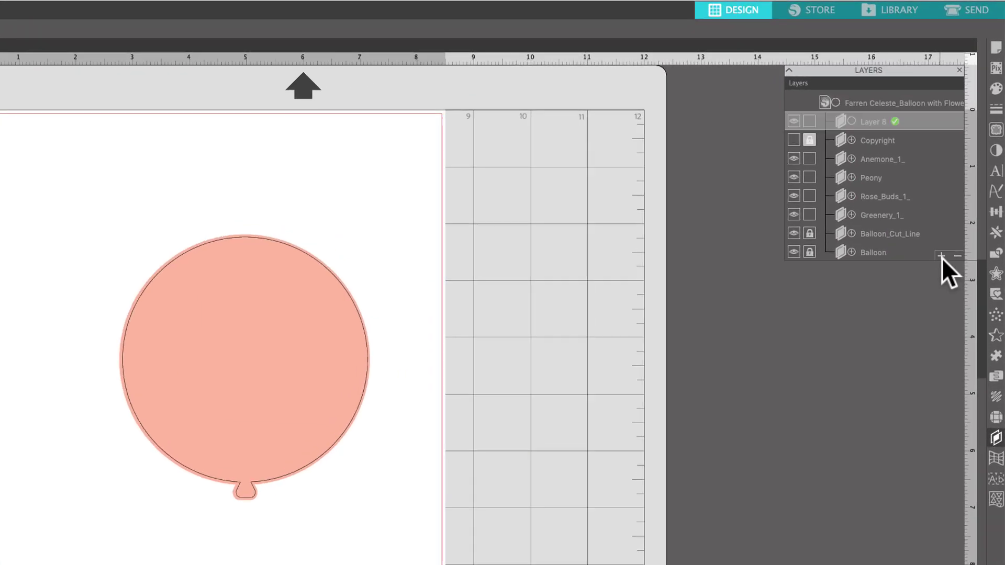
double_click(884, 122)
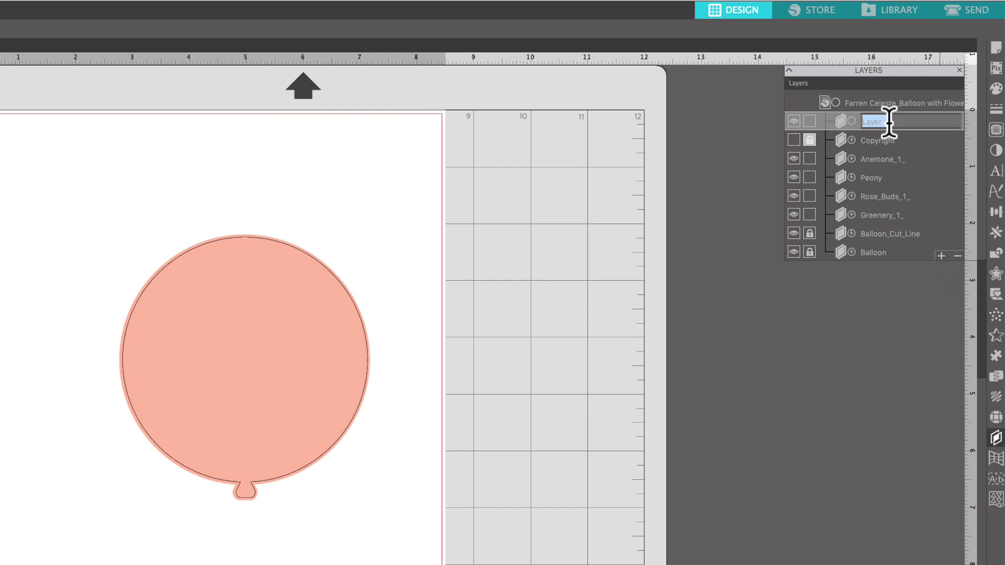
text(Text)
click(856, 121)
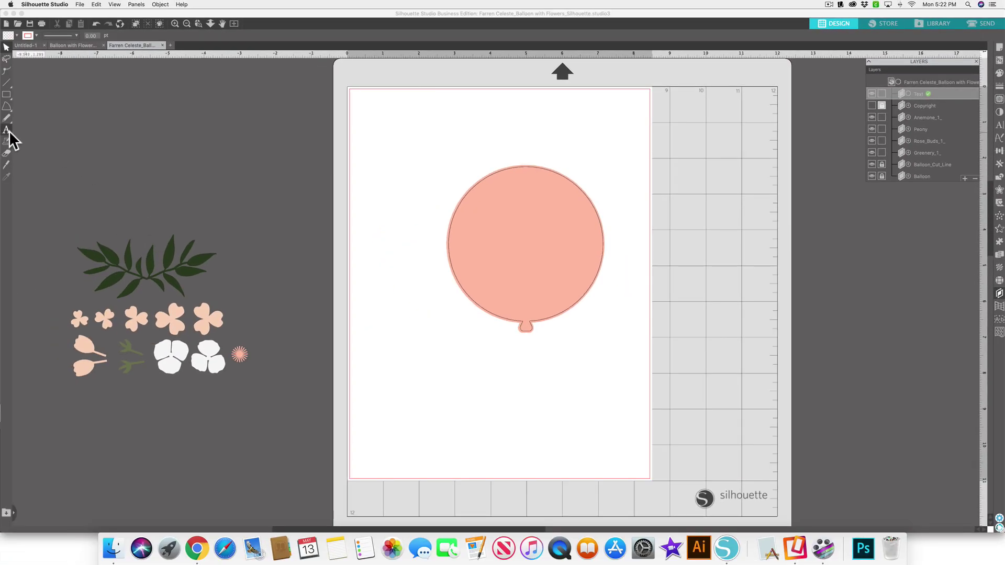
Place a text object reading "text" on the upper part of the balloon.
click(8, 130)
click(500, 231)
text(text)
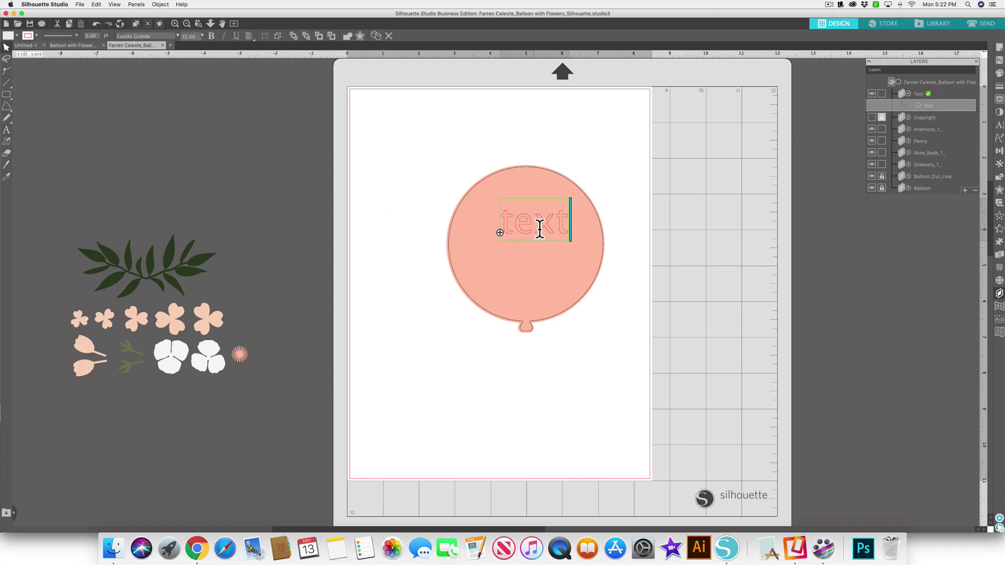
Give the balloon text a white fill and a transparent line color.
drag(567, 222, 498, 220)
click(17, 36)
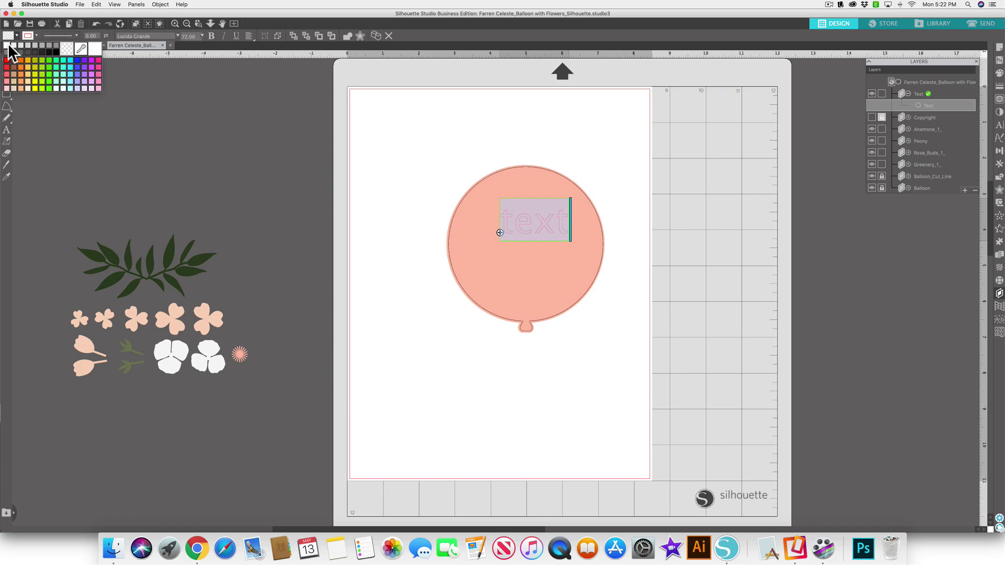
click(7, 45)
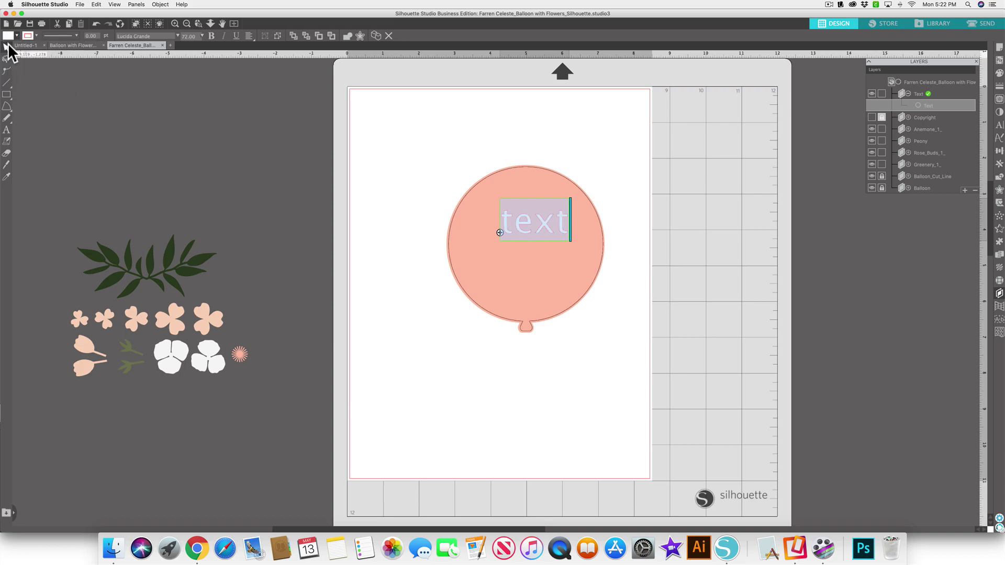
click(36, 36)
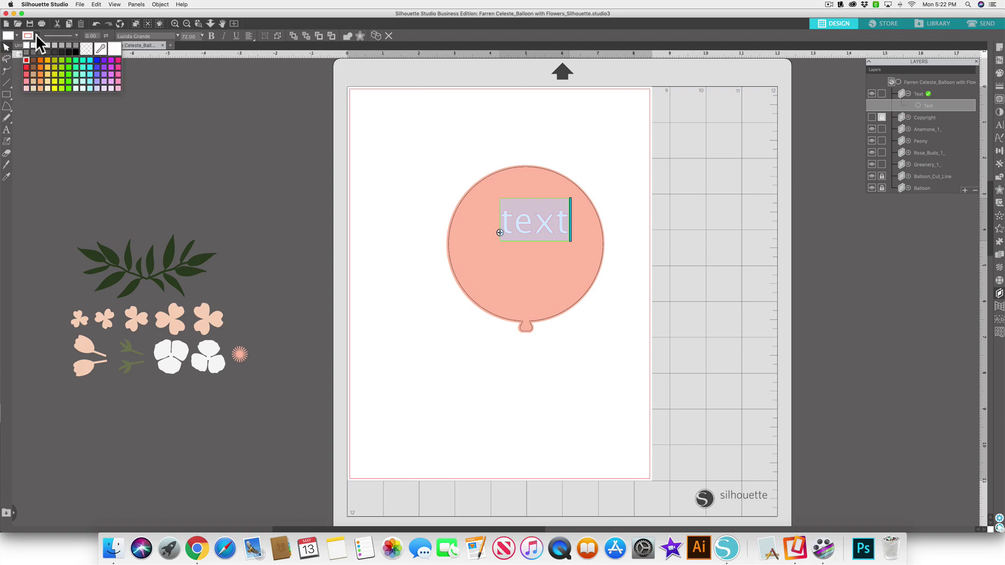
click(86, 48)
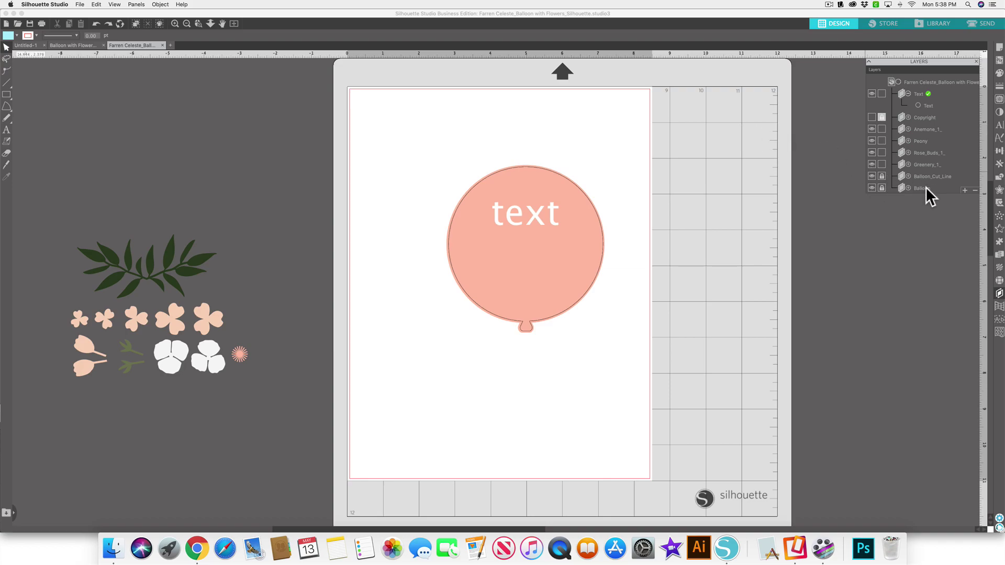
Unlock the Balloon and Balloon_Cut_Line layers and fill the inner balloon cut-line shape with light blue.
click(883, 177)
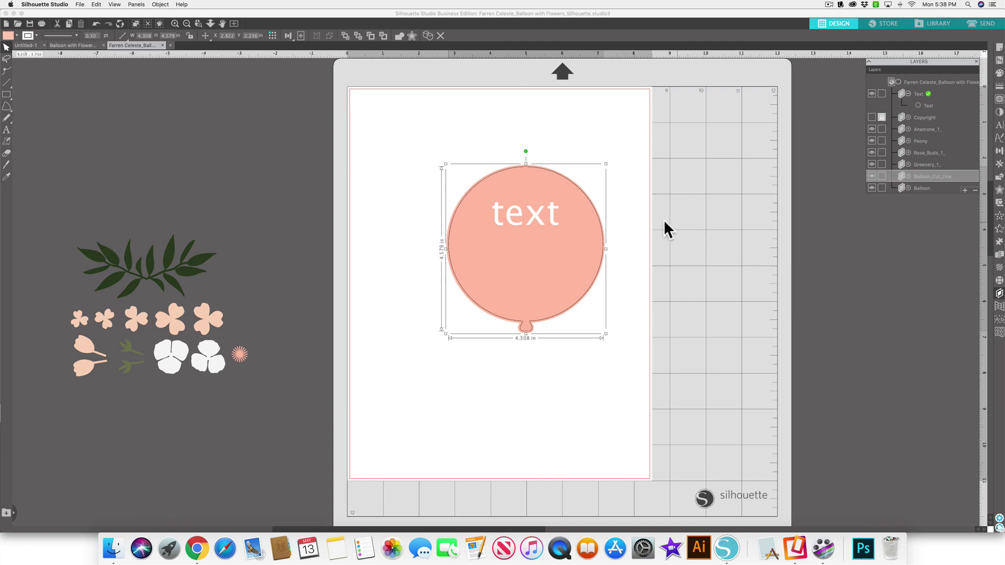
click(644, 224)
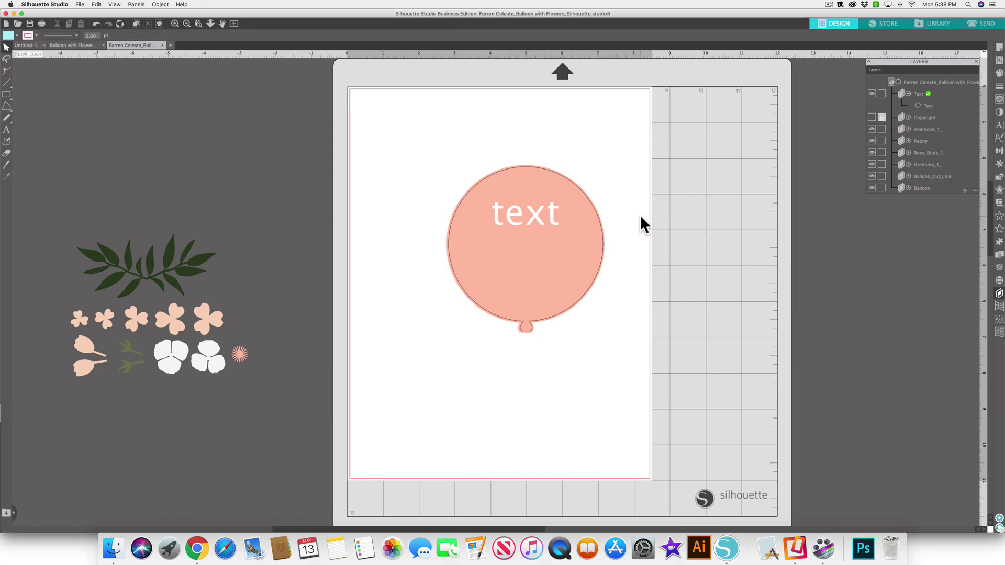
click(598, 246)
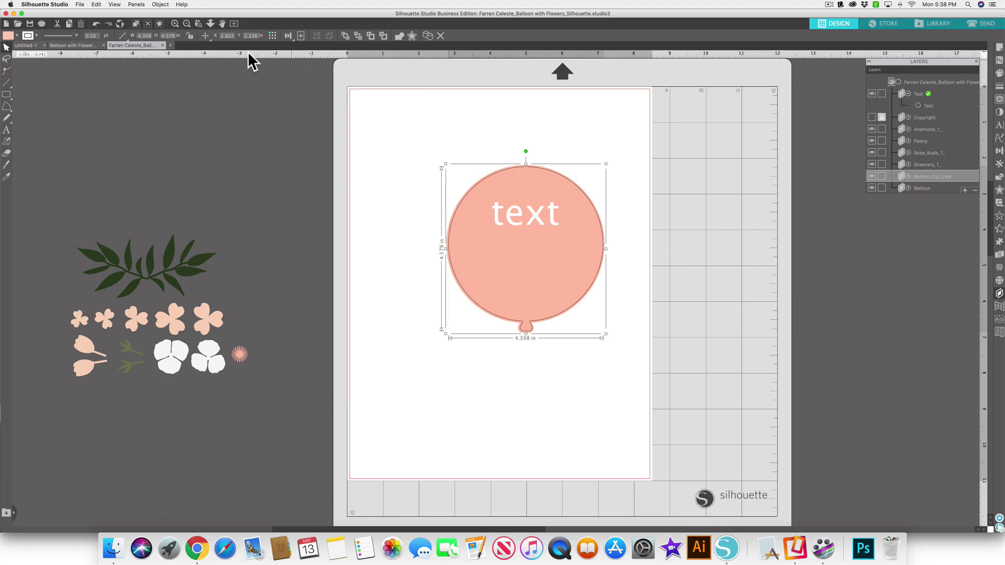
click(17, 36)
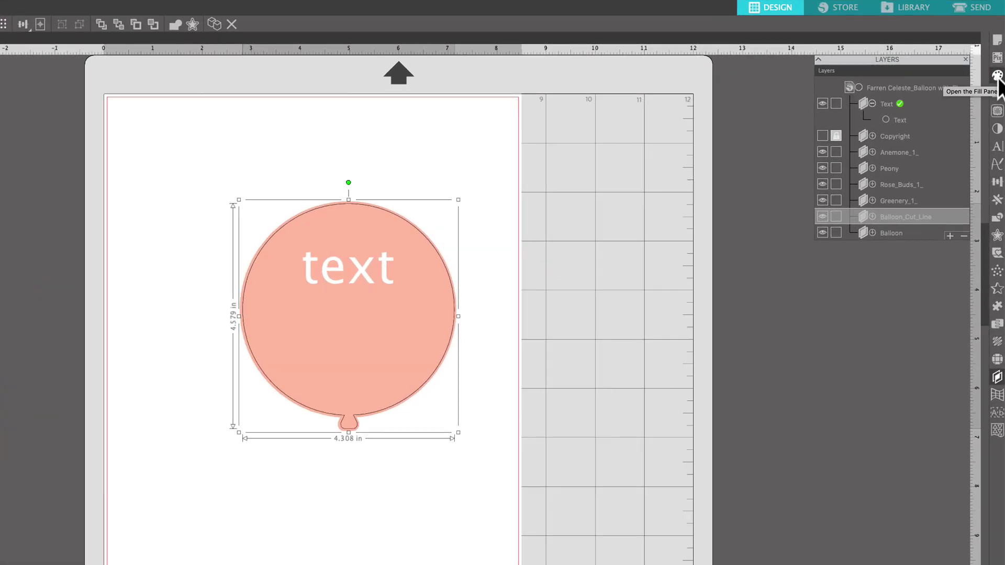
click(997, 77)
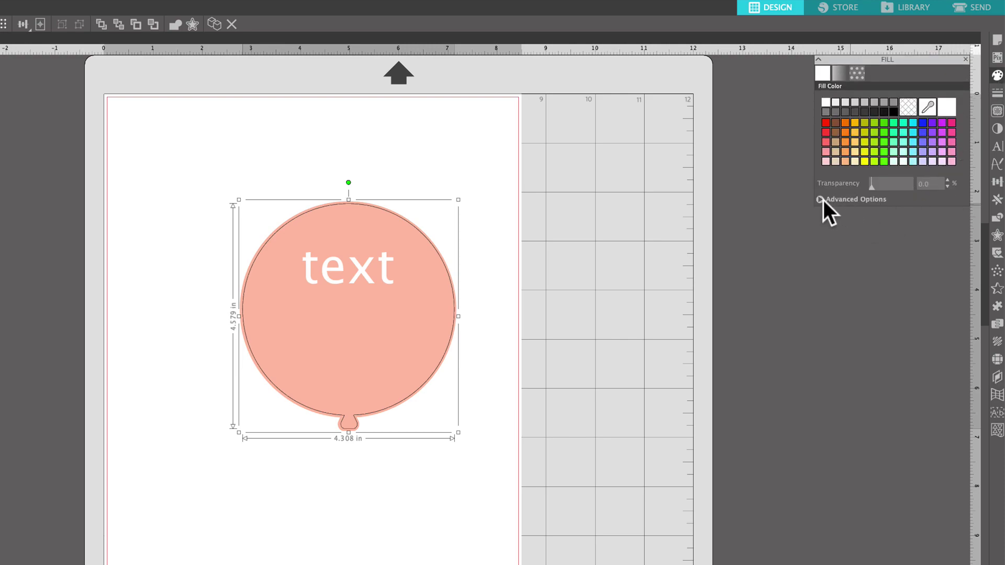
click(820, 200)
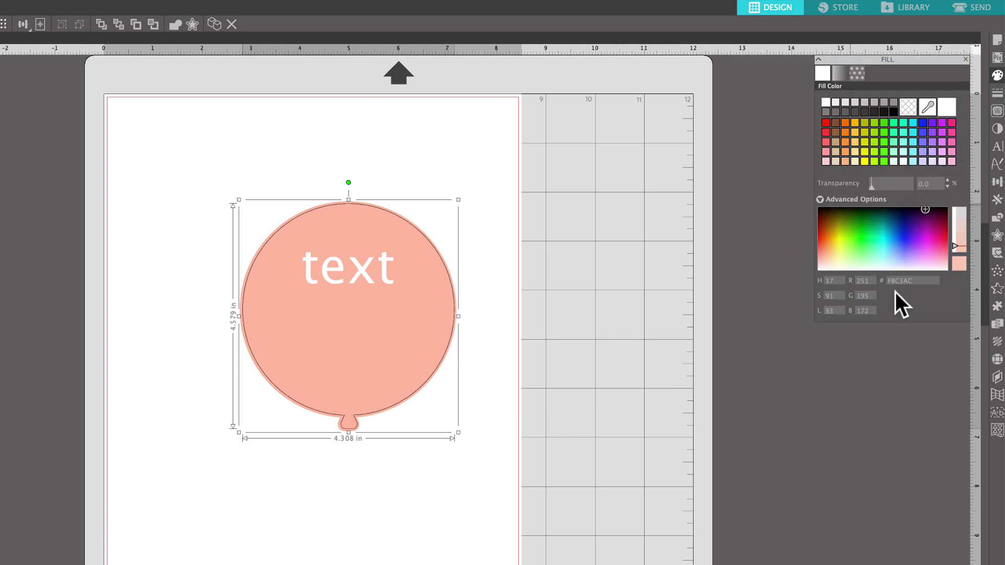
click(912, 161)
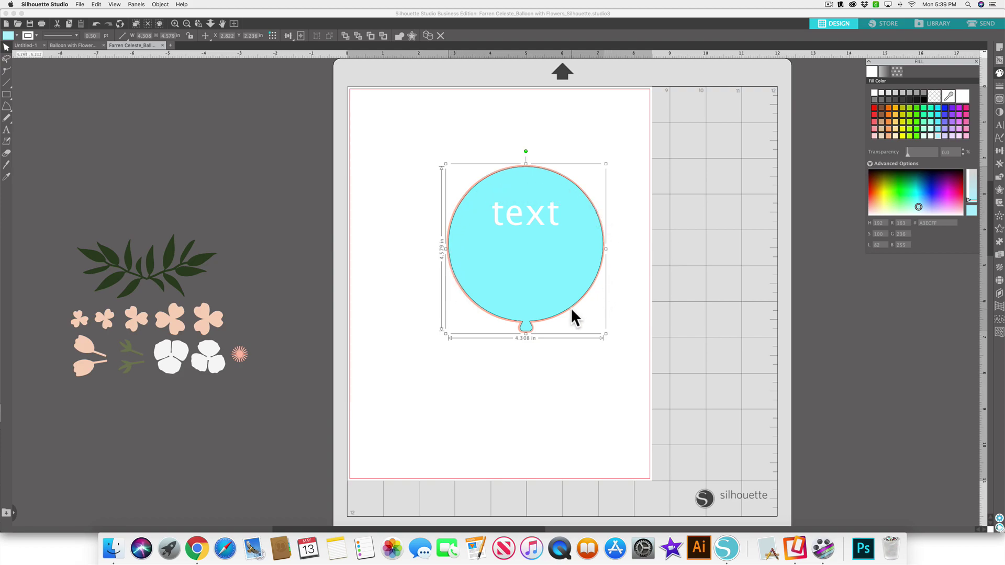
click(631, 312)
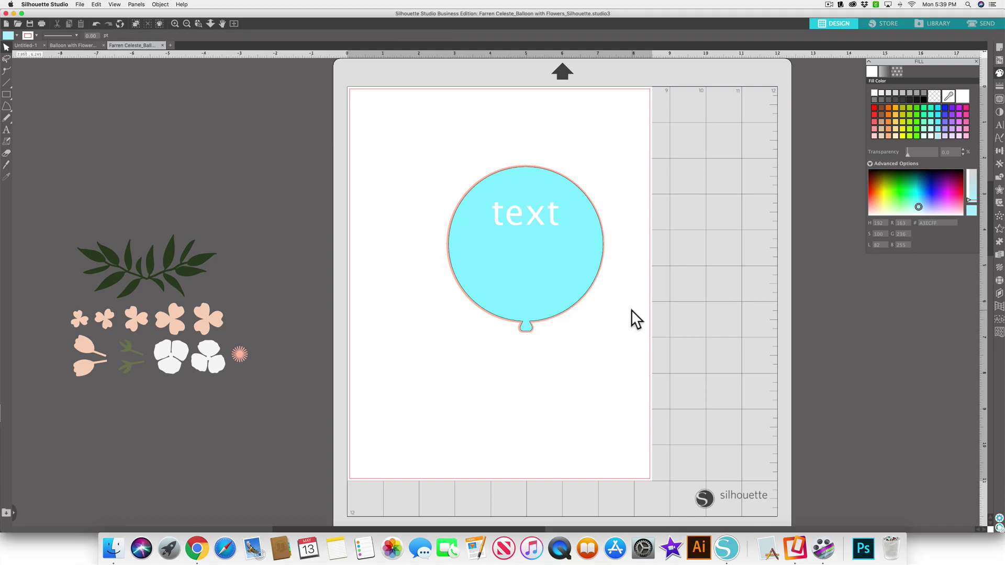
Fill the outer balloon shape with the same light blue as the inner one.
click(520, 330)
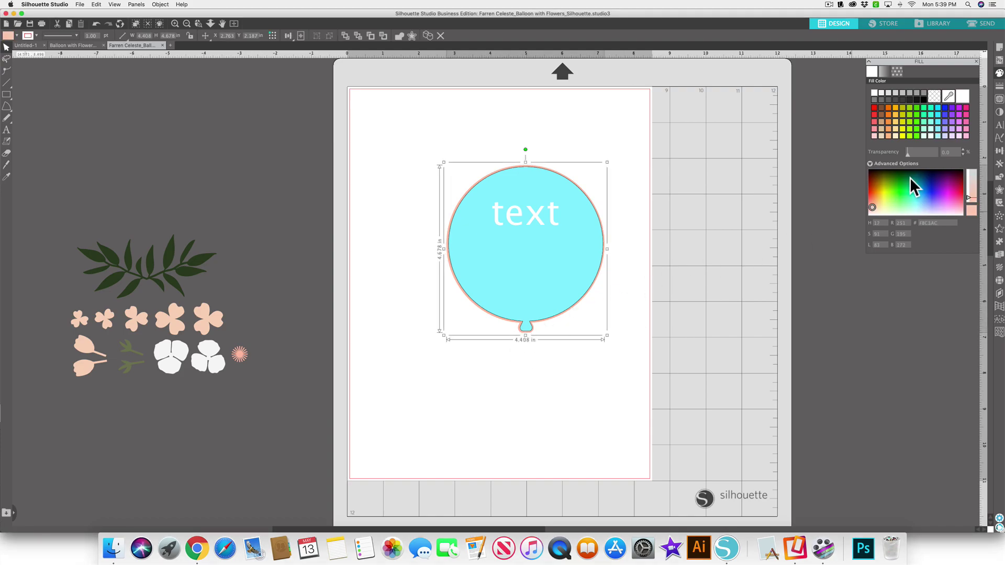
click(936, 135)
click(641, 204)
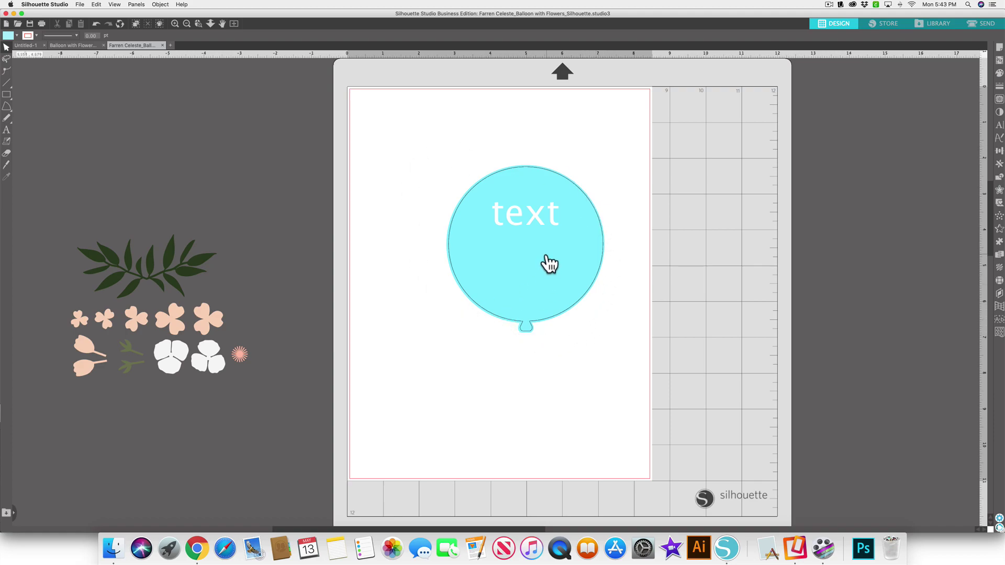
Switch to the Balloon with Flowers demo document and turn on Type 1 (CAMEO, Portrait, Curio) registration marks.
click(80, 45)
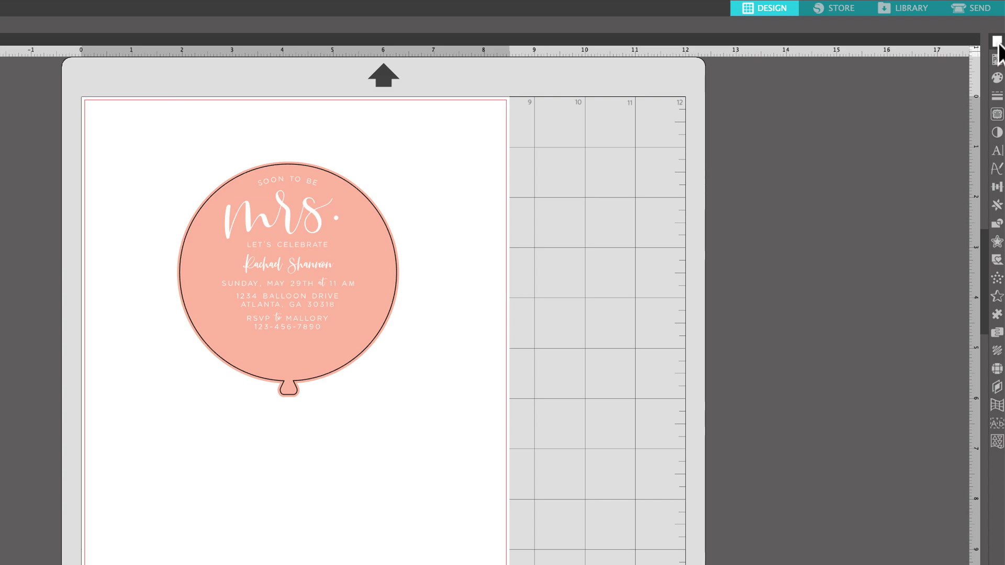
click(997, 43)
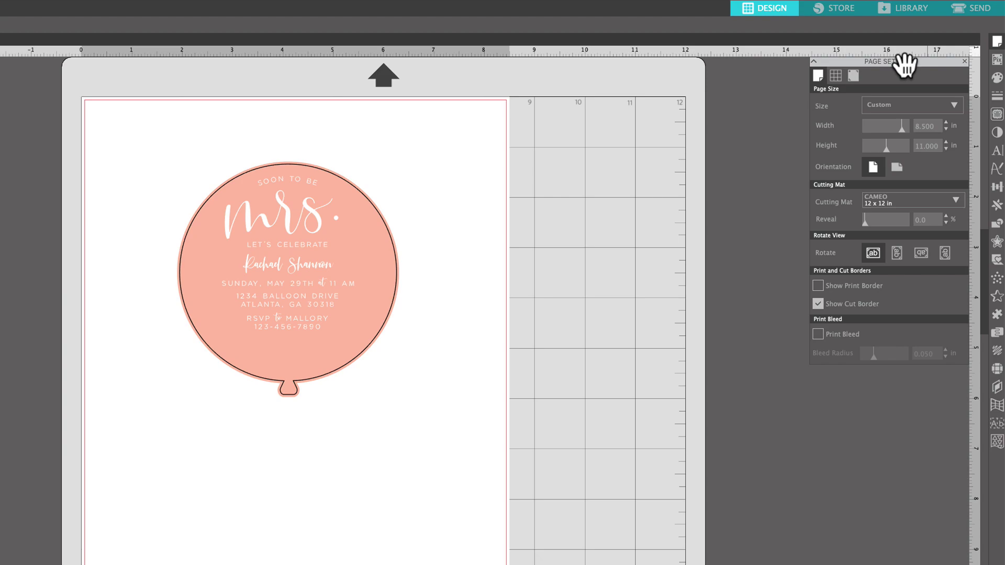
click(853, 75)
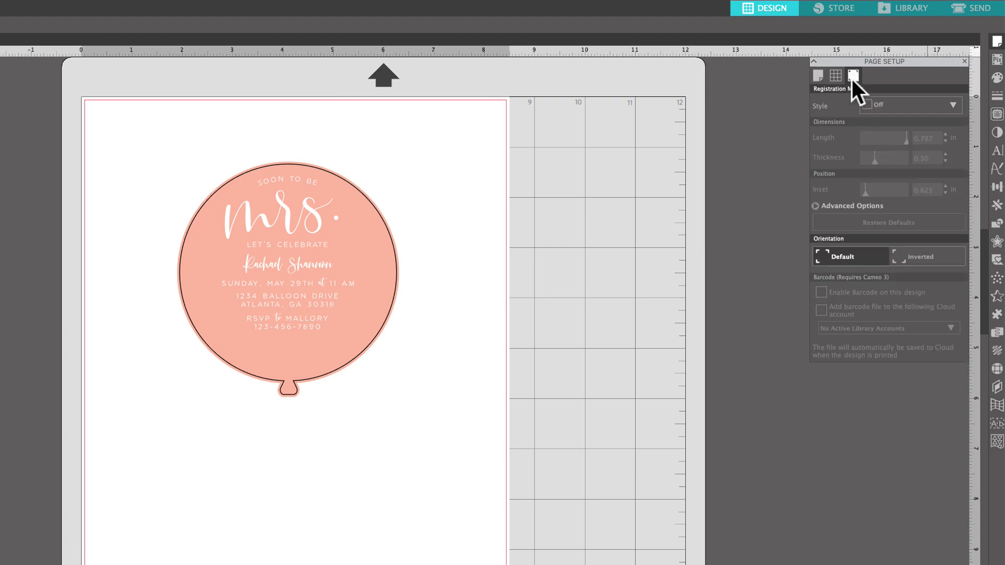
click(953, 103)
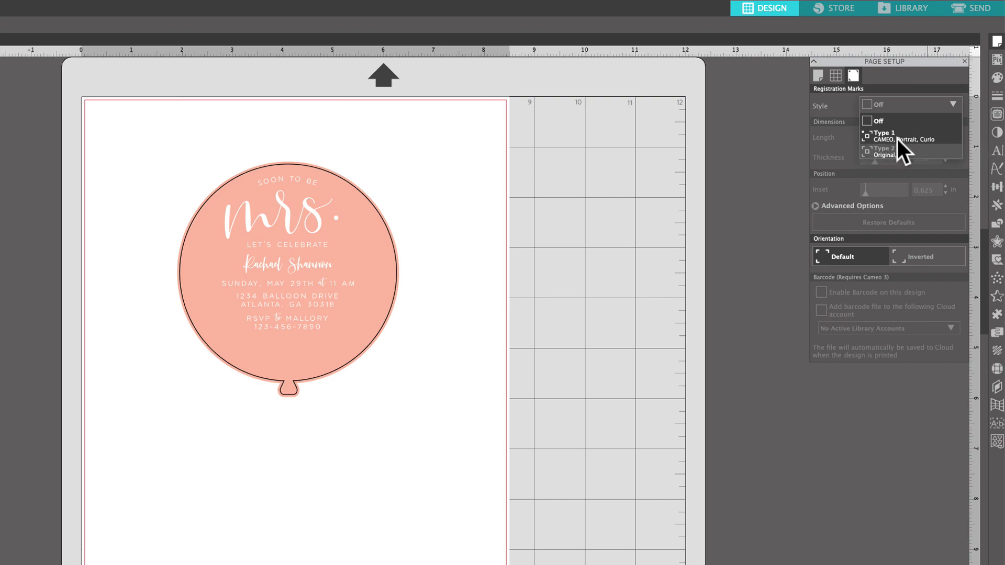
click(911, 139)
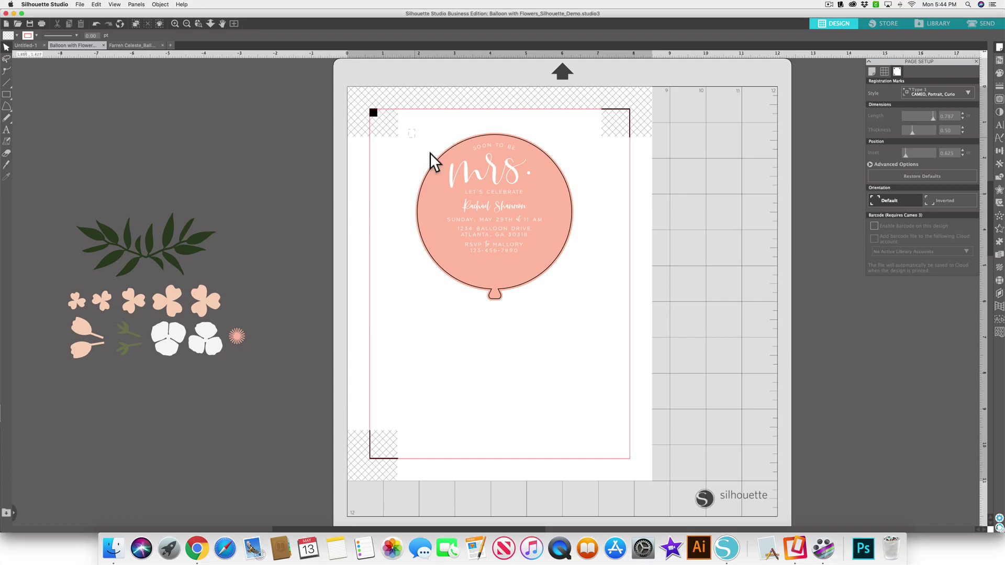
Move the complete balloon invitation up to the top of the cut border and duplicate it below.
drag(425, 149, 596, 330)
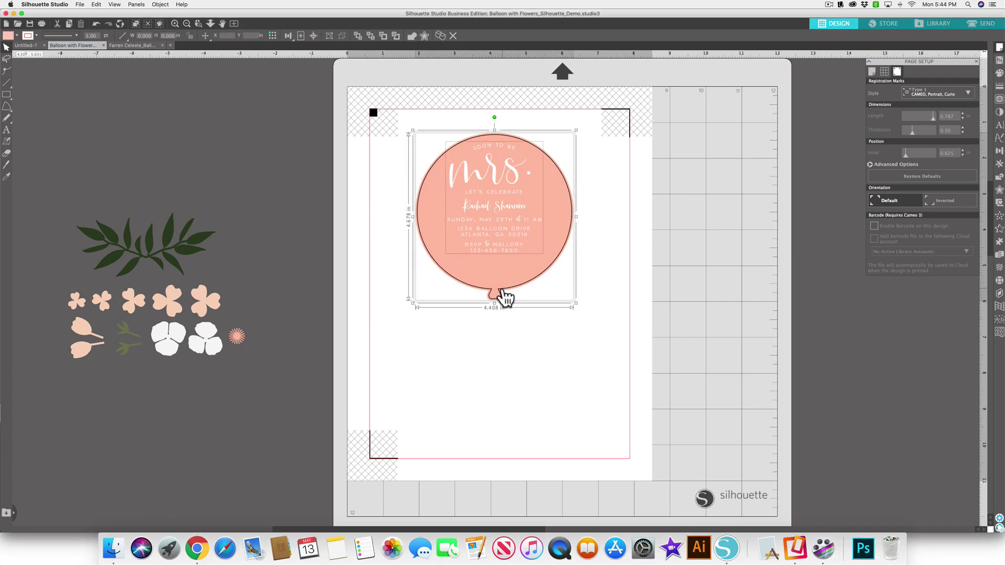
drag(505, 298, 506, 279)
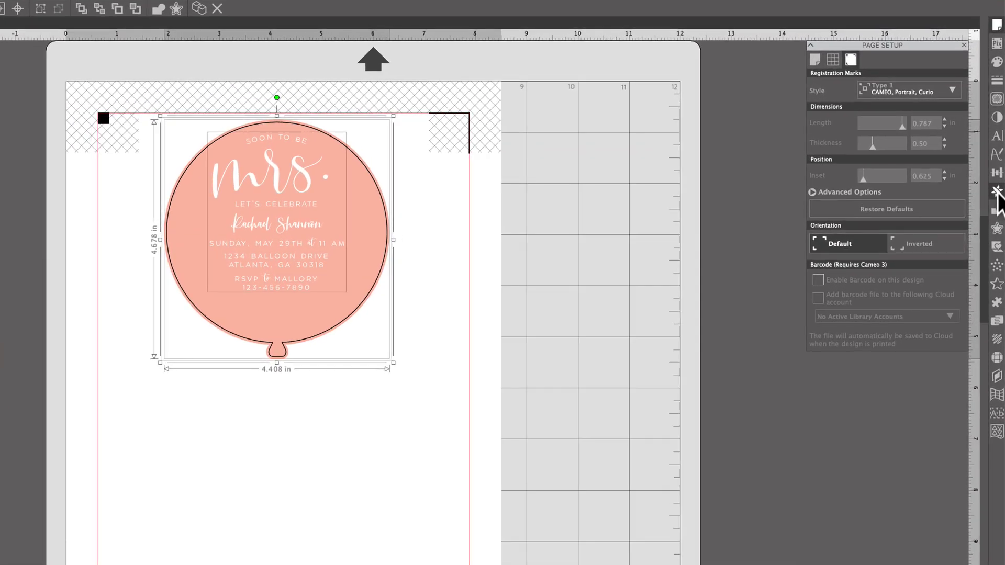
click(997, 192)
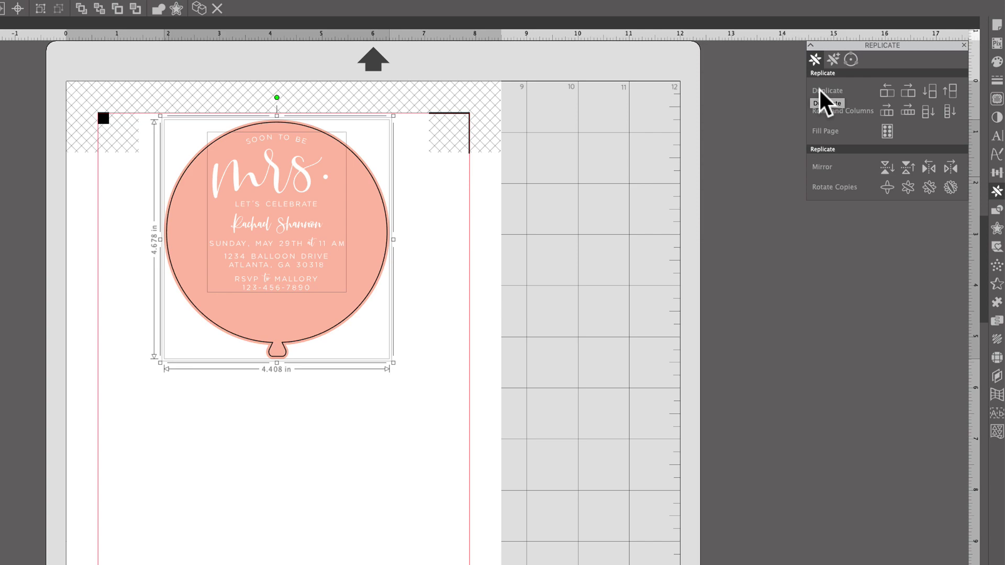
click(929, 92)
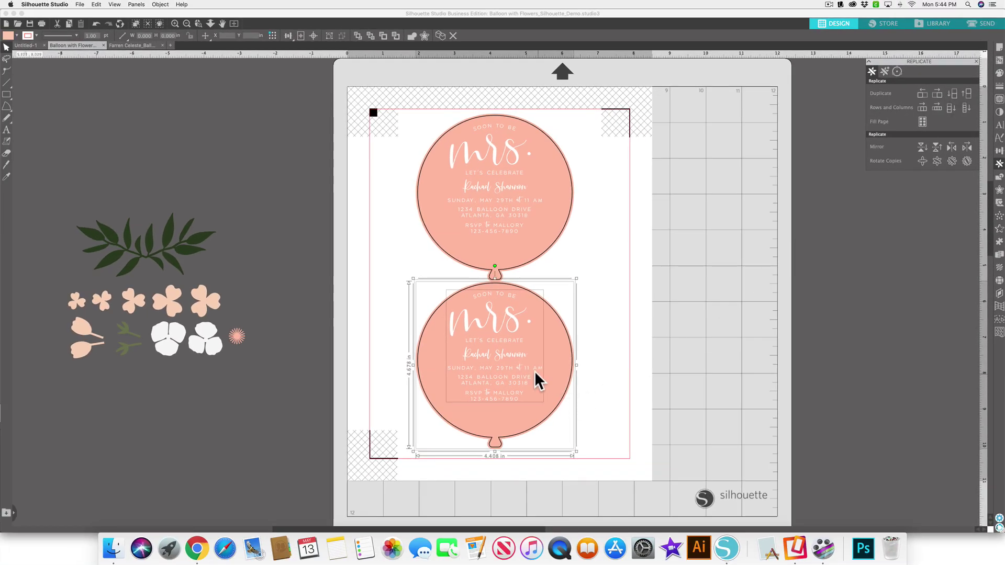
Shift the lower balloon copy slightly down to widen the gap between the two invitations.
click(516, 356)
drag(519, 368, 520, 368)
click(590, 326)
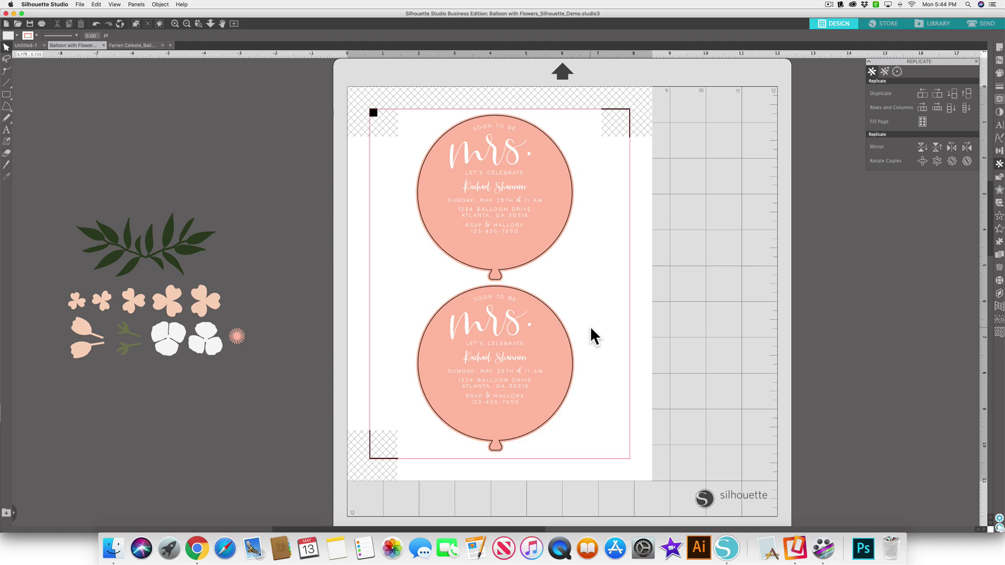
Hide the Balloon_Cut_Line layer and print the page with the two balloon invitations.
click(999, 294)
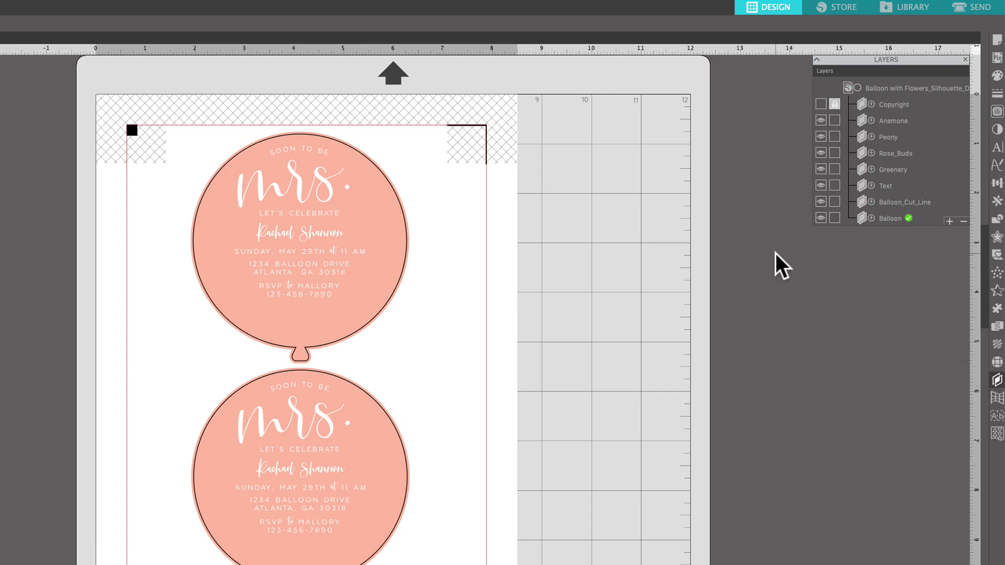
click(899, 216)
click(820, 202)
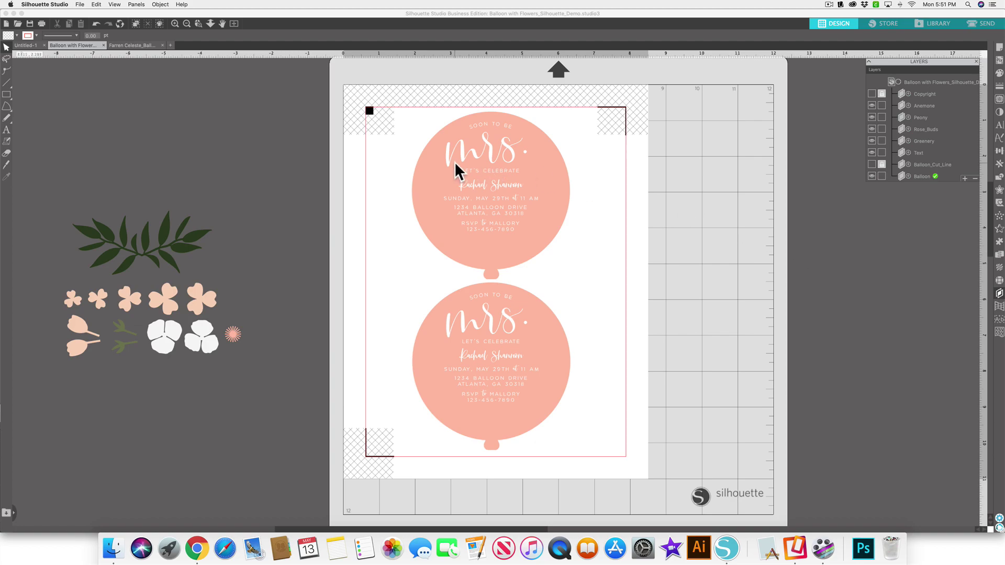
click(79, 5)
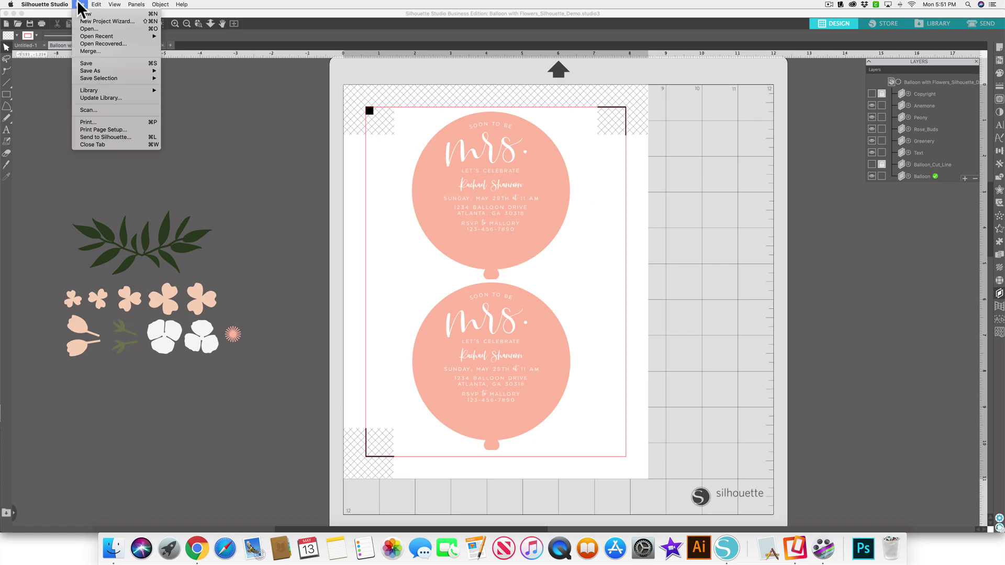
click(99, 118)
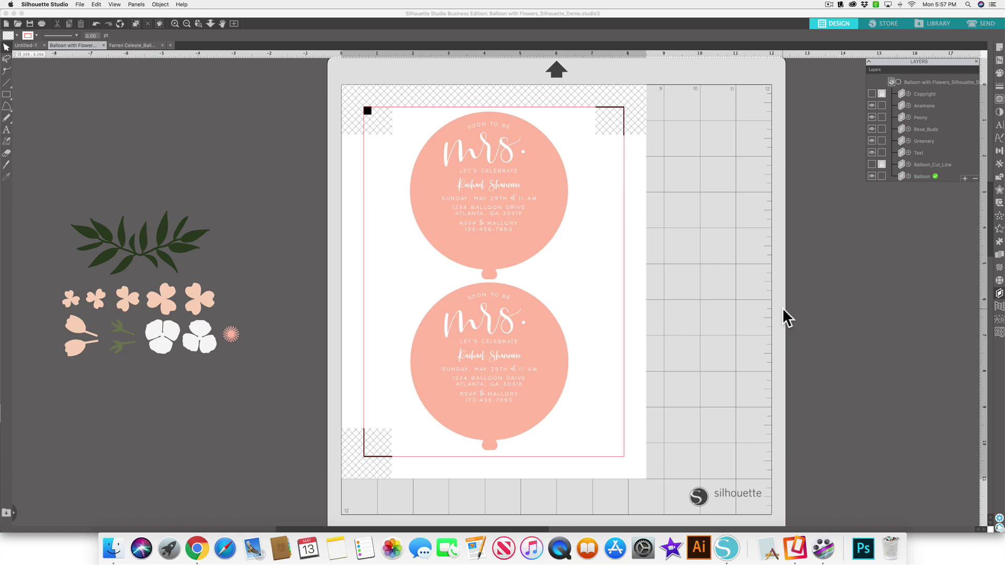
Show the Balloon_Cut_Line layer again and leave it as the only layer enabled for cutting in the send settings.
click(871, 164)
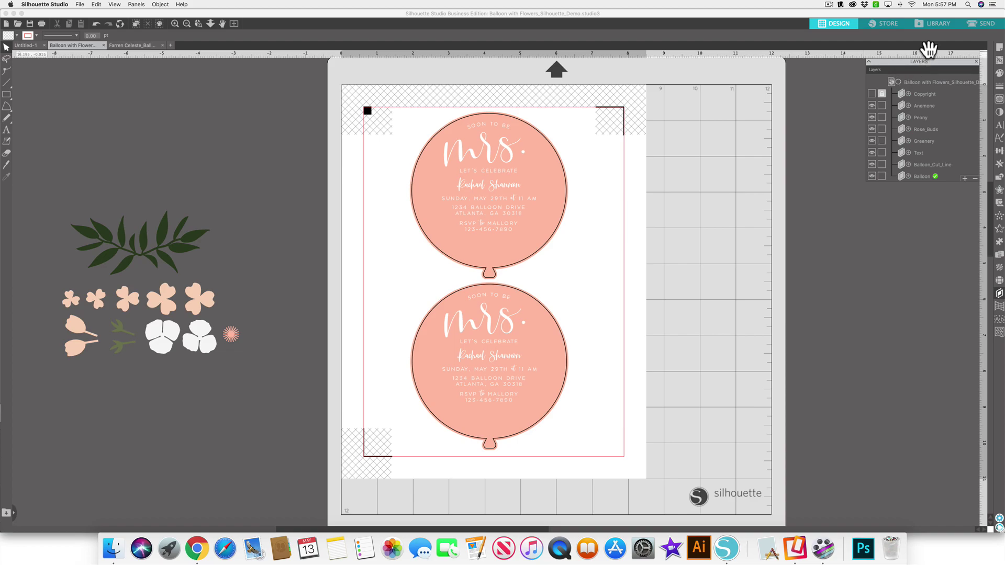
click(972, 25)
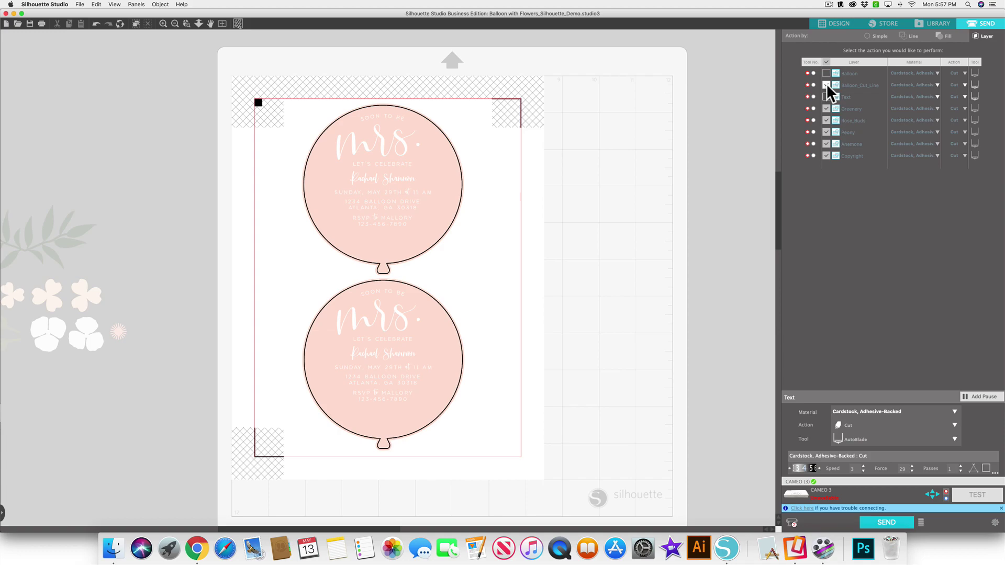
click(826, 108)
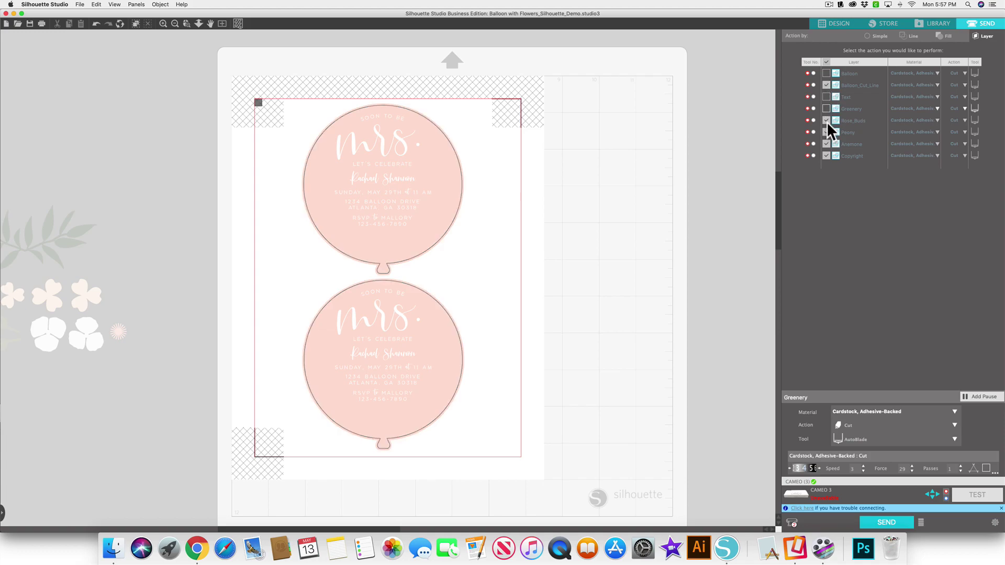
click(826, 131)
click(825, 143)
click(826, 155)
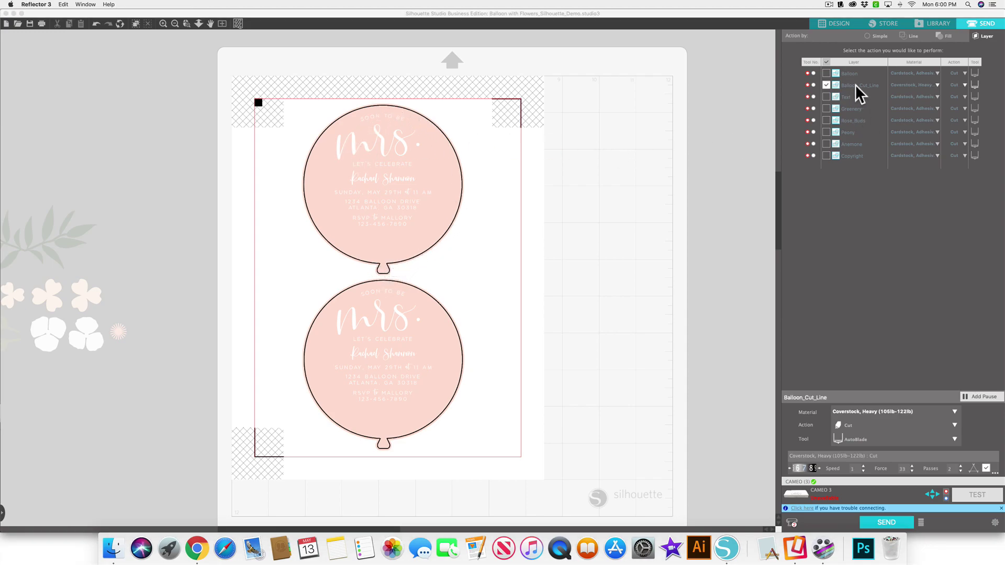
Keep Coverstock, Heavy (105lb–122lb) as the material of the Balloon_Cut_Line layer and increase its cut speed.
click(868, 85)
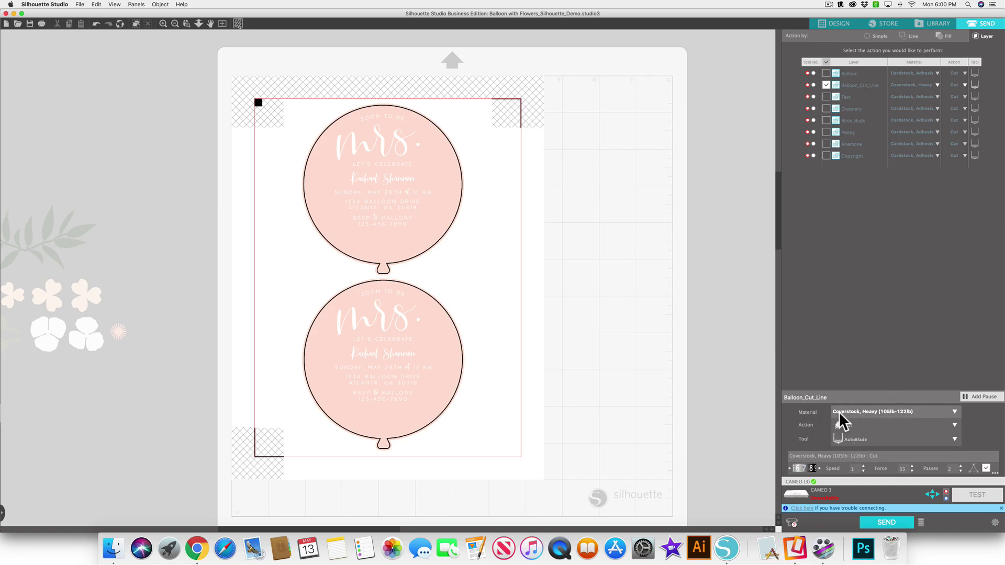
click(956, 412)
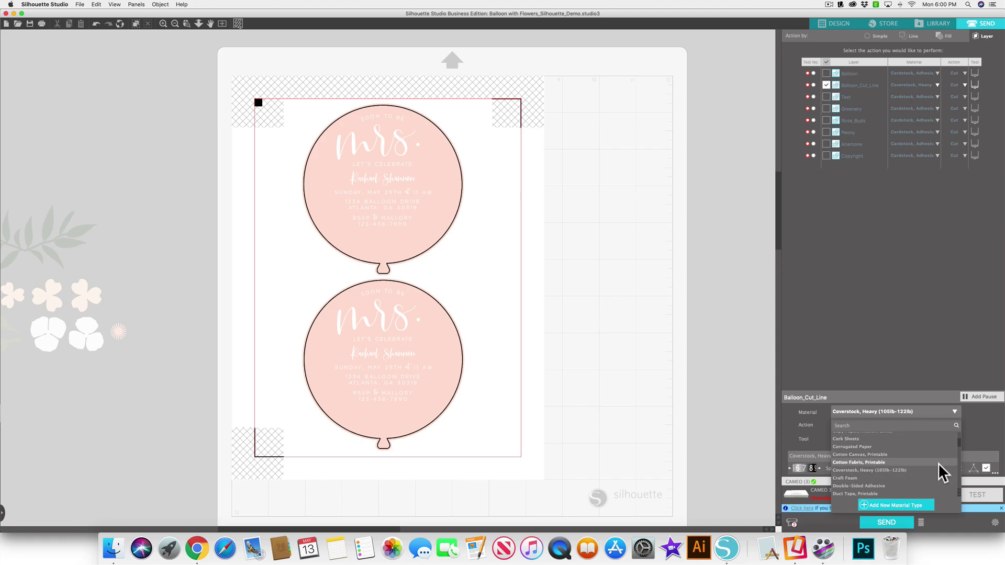
click(978, 422)
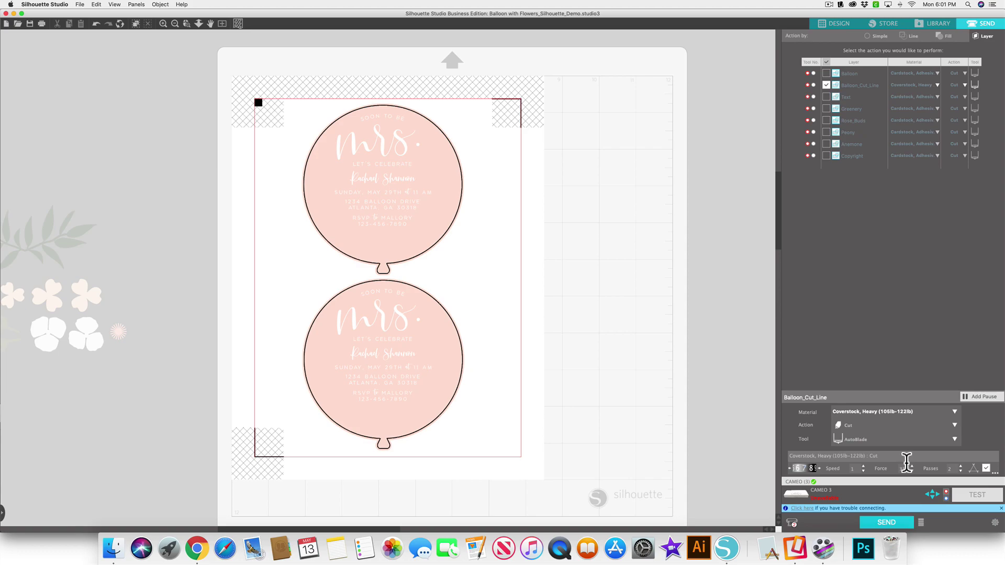
click(862, 465)
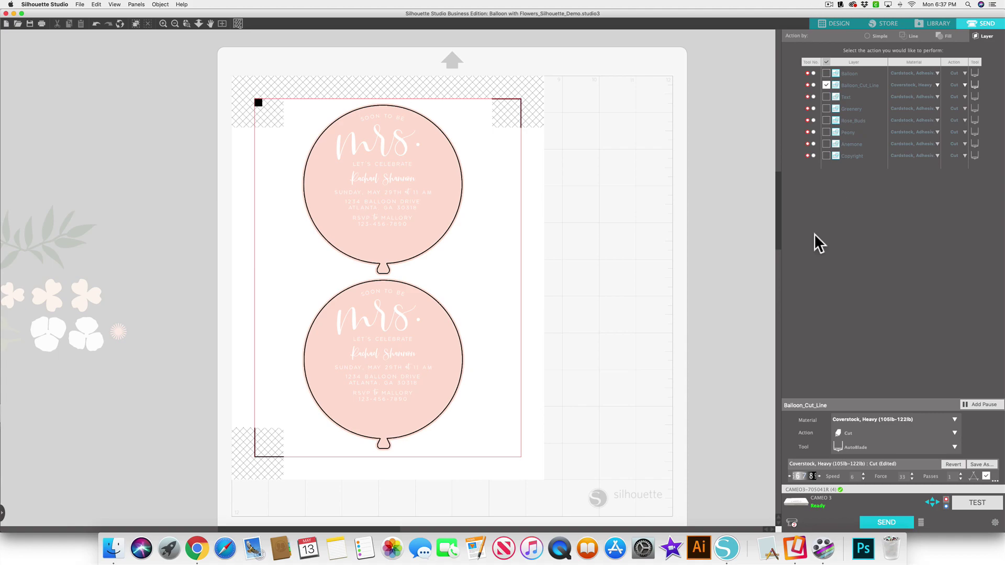
Return to the design view and turn the registration marks off.
click(827, 28)
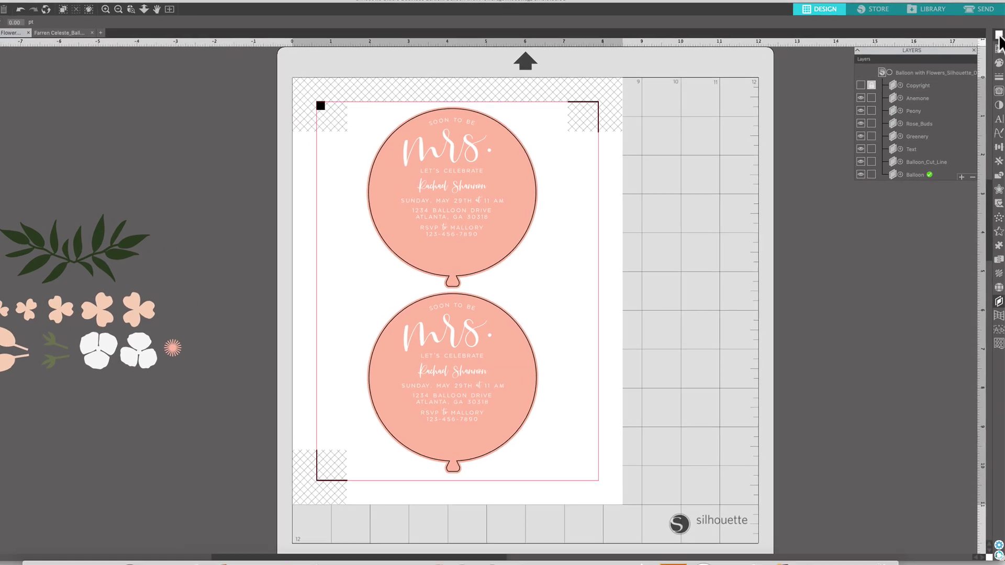
click(999, 35)
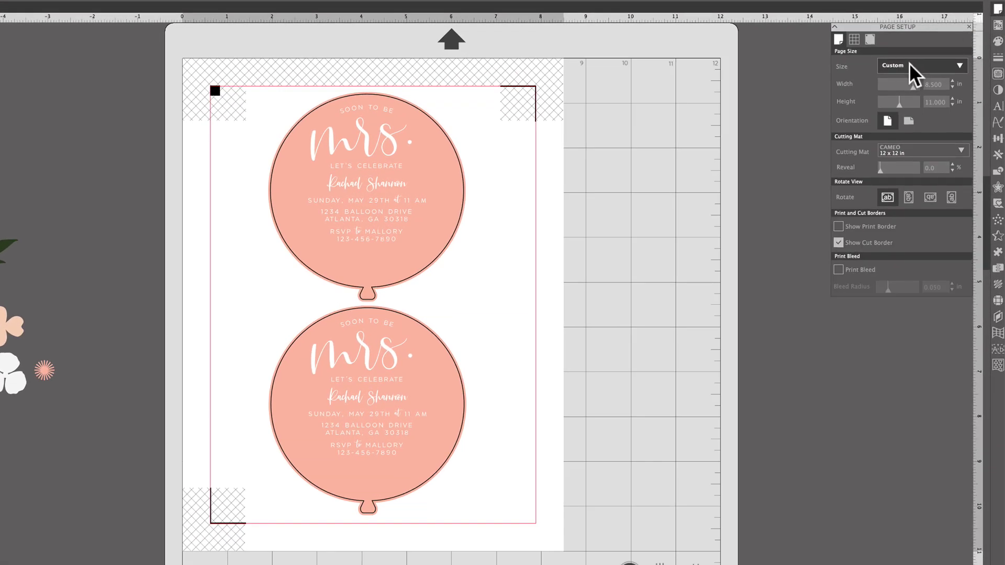
click(870, 41)
click(958, 65)
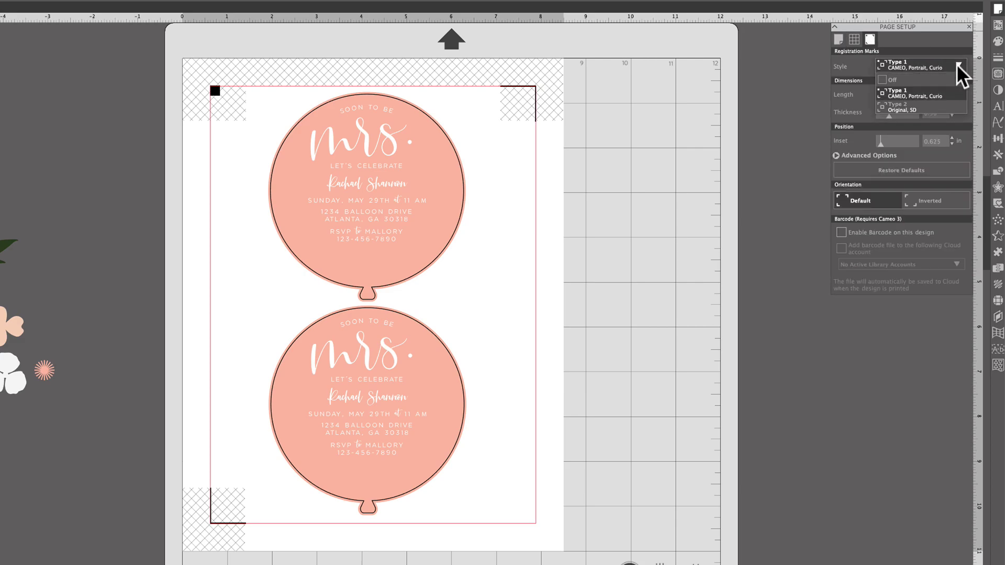
click(919, 80)
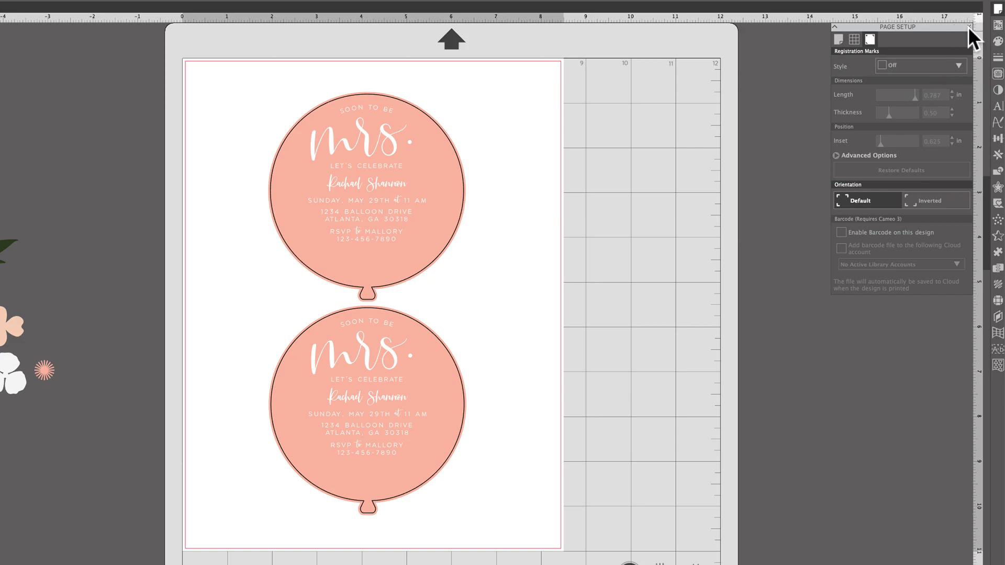
Move both balloon invitations together off the cutting mat, into the empty area to its right.
drag(438, 179, 591, 427)
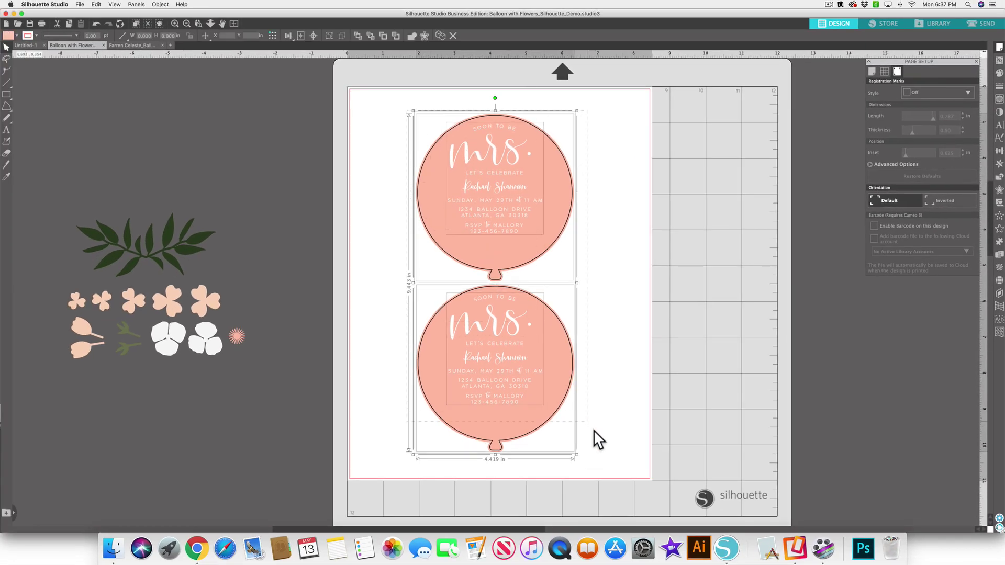
drag(476, 386, 866, 370)
click(619, 349)
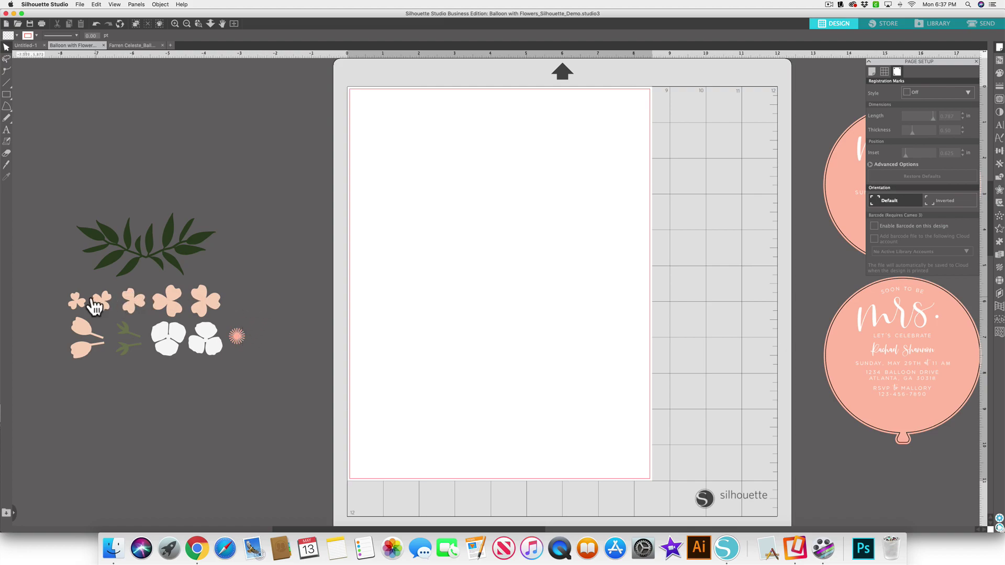
Place the group of five peach petal shapes and the rose bud group along the page's top edge.
drag(108, 295, 371, 115)
drag(84, 335, 527, 112)
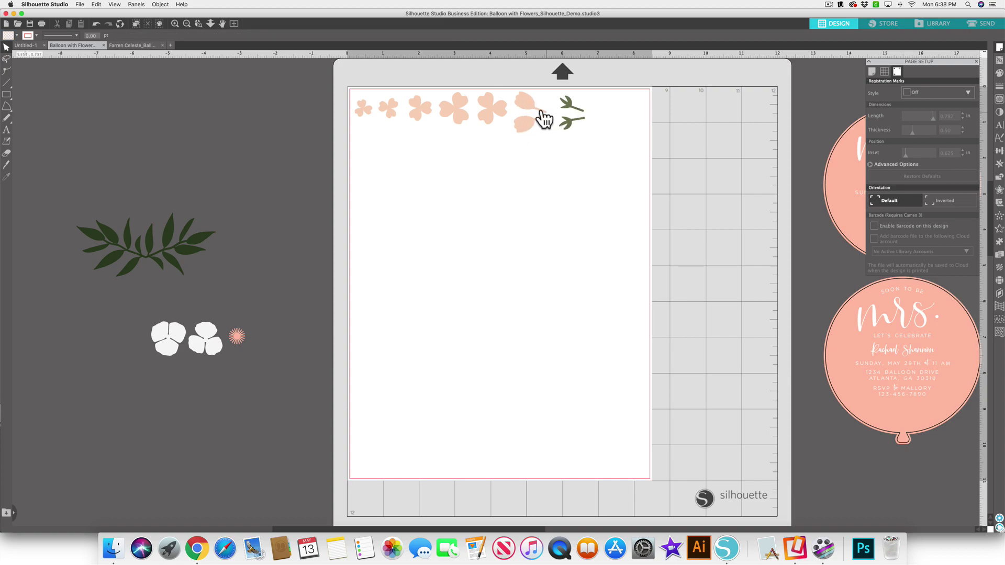
Ungroup the rose buds and move the two green stem pieces off the page, next to the greenery.
right_click(530, 111)
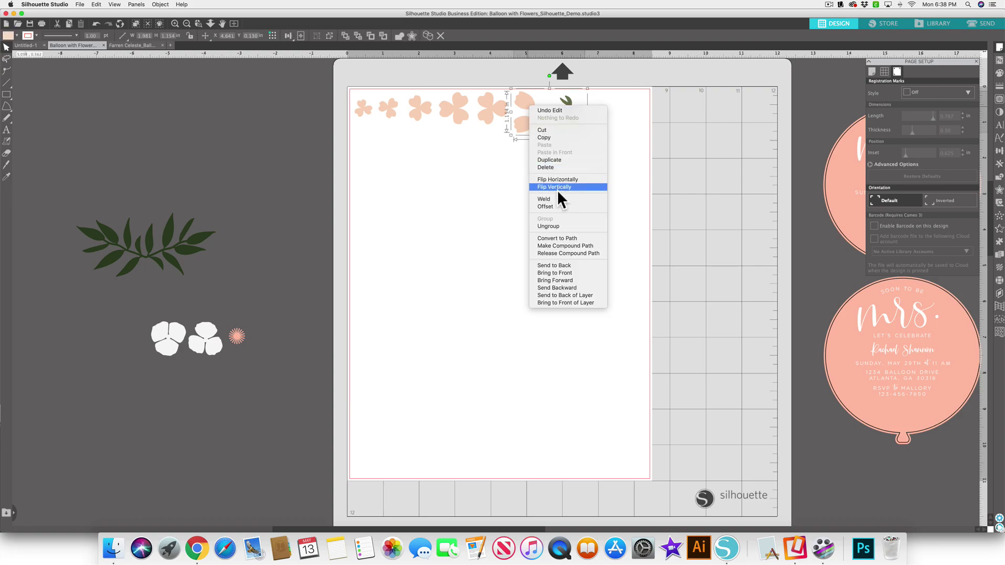
click(558, 224)
click(562, 234)
drag(571, 104, 262, 245)
drag(565, 127, 244, 262)
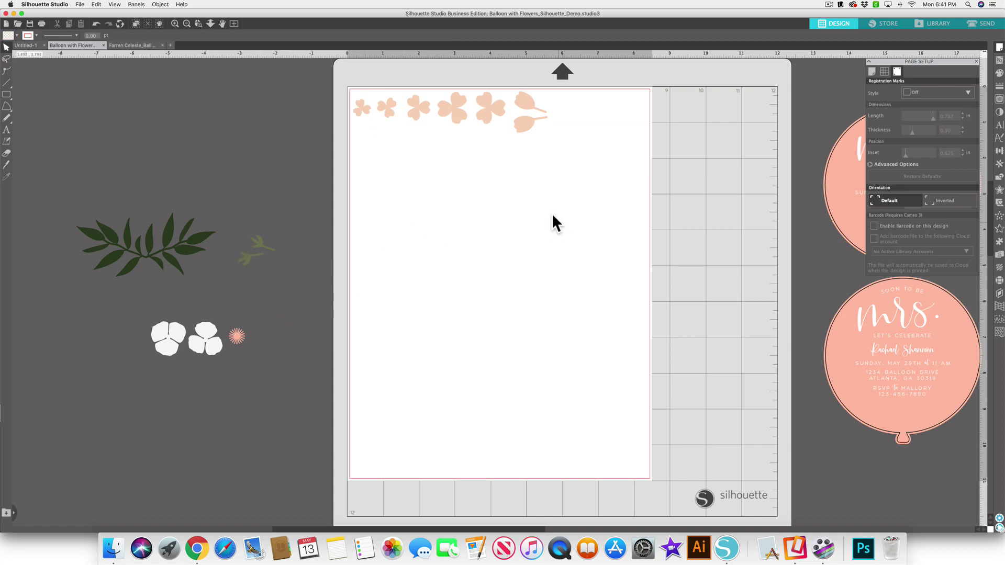
Ungroup the five petal shapes and close the gaps between the petals and rose buds along the top row.
click(458, 117)
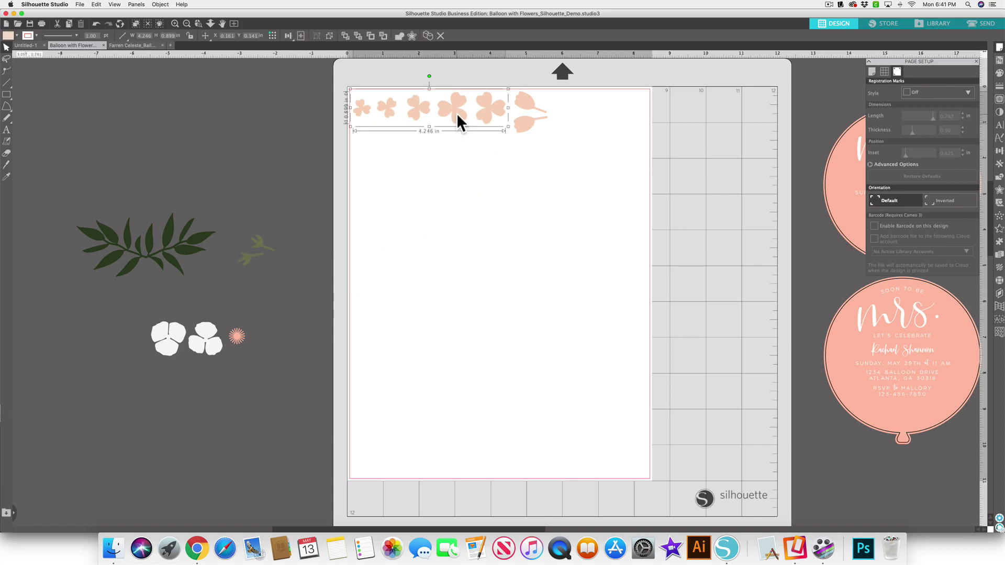
right_click(456, 113)
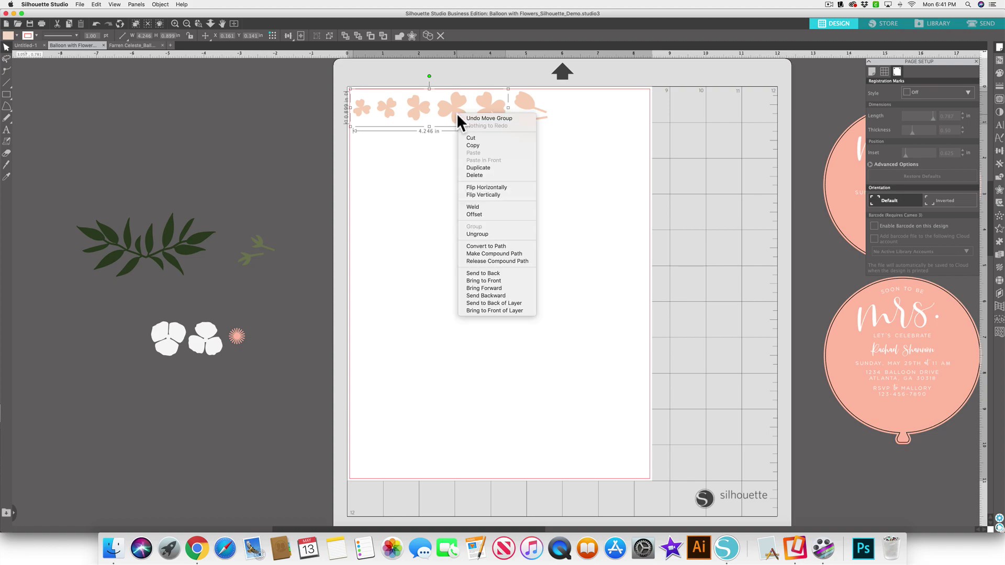
click(480, 234)
click(457, 182)
drag(389, 113, 466, 116)
drag(529, 112, 497, 123)
click(565, 152)
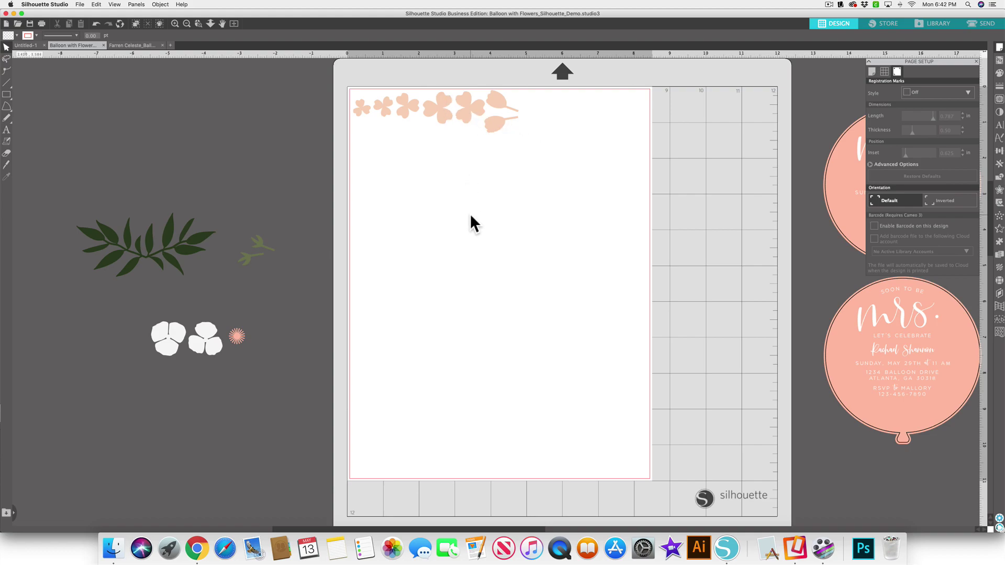
Move the lower rose bud up beside the other bud and select the whole row of petals and buds.
drag(503, 138, 539, 115)
drag(340, 86, 563, 130)
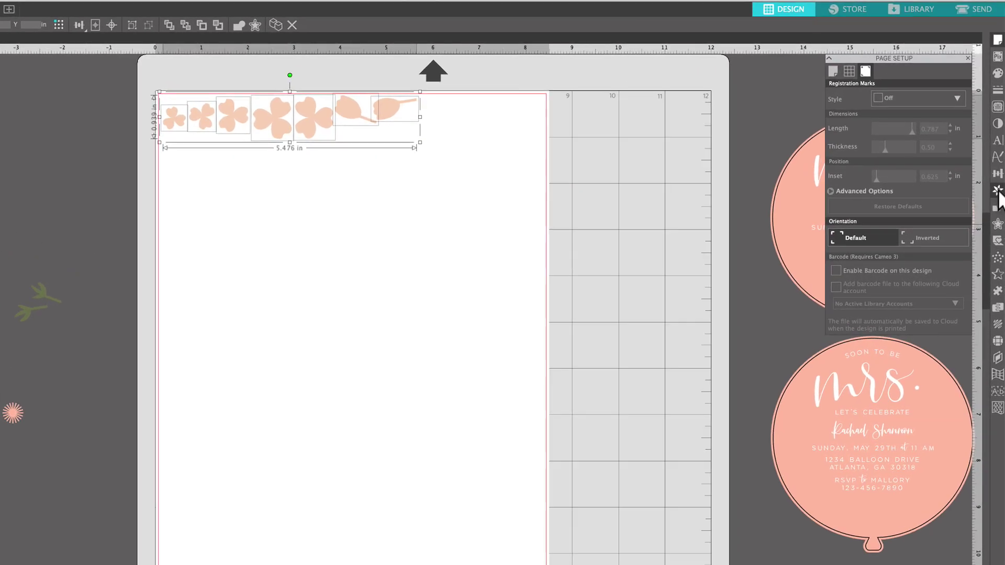
Replicate the selected row of peach petals and rose buds downward until the page holds five rows.
click(998, 190)
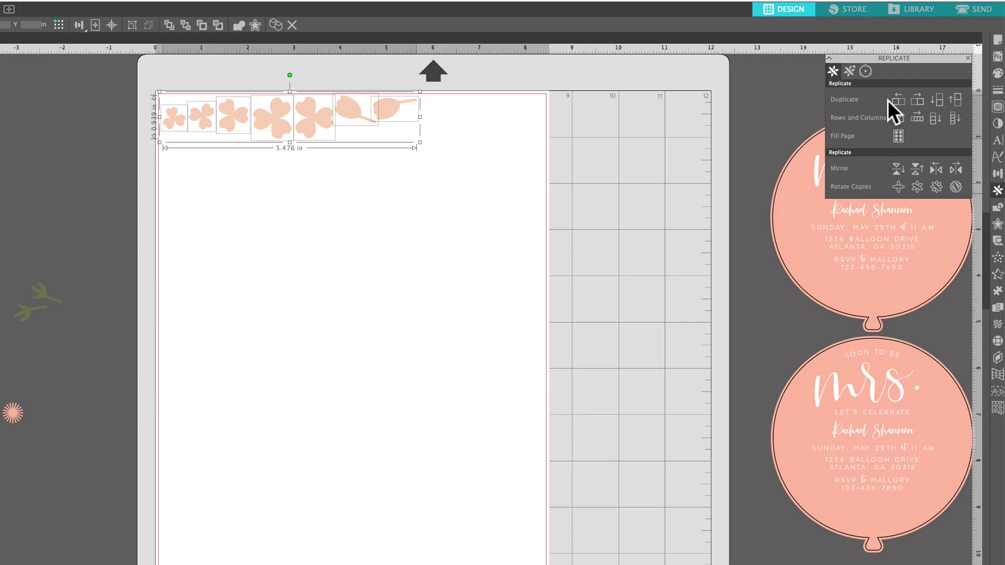
click(937, 101)
click(938, 102)
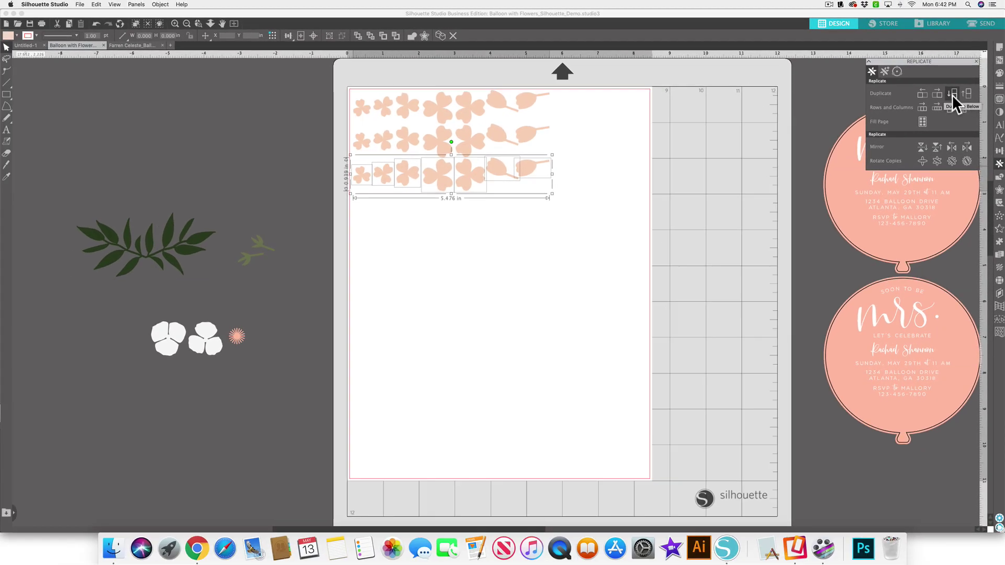
click(952, 95)
click(952, 95)
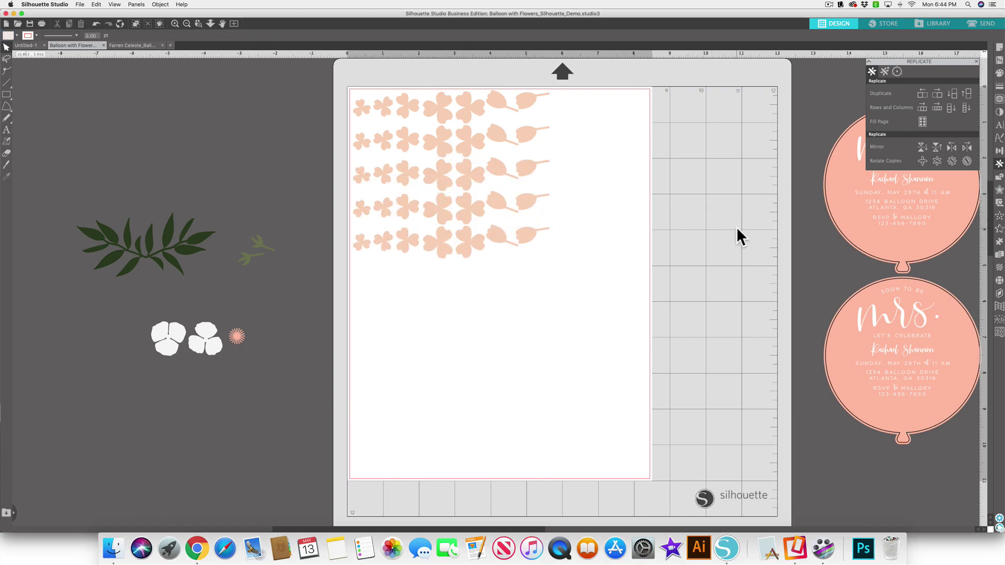
Set the cut up by fill color and leave only the peach fill, RGB (242,214,191), enabled for cutting.
click(988, 24)
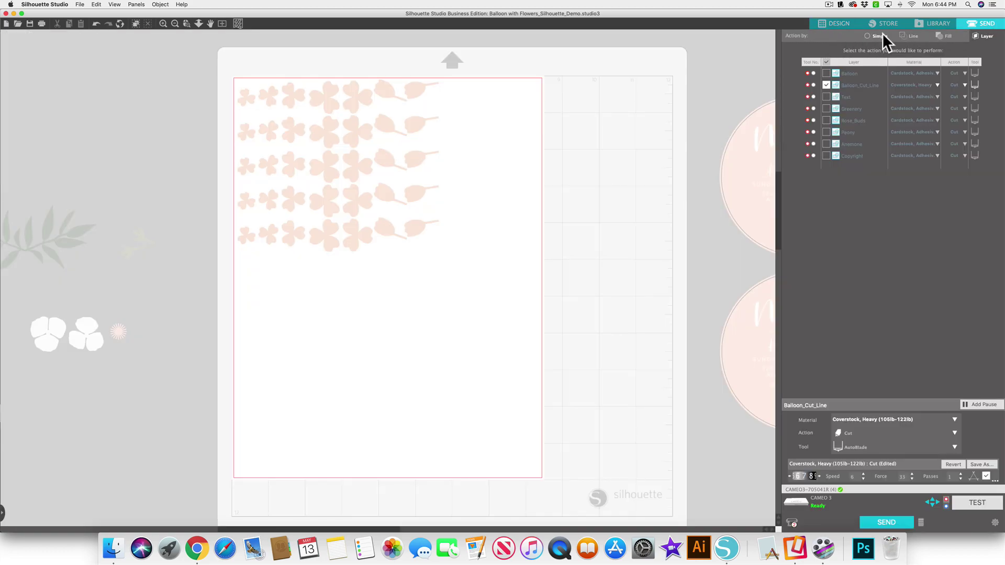
click(943, 34)
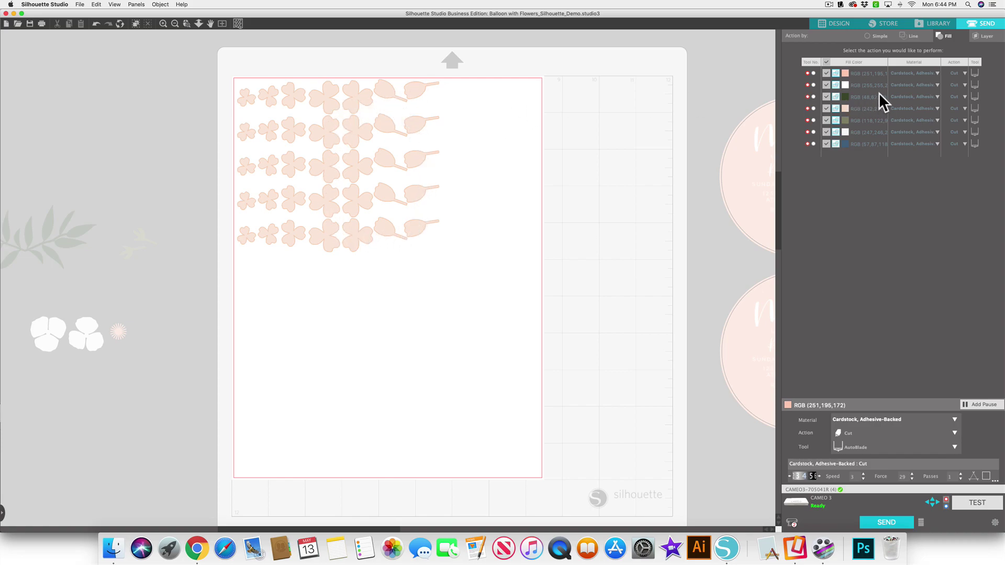
click(824, 72)
click(826, 83)
click(825, 96)
click(825, 121)
click(825, 131)
click(825, 143)
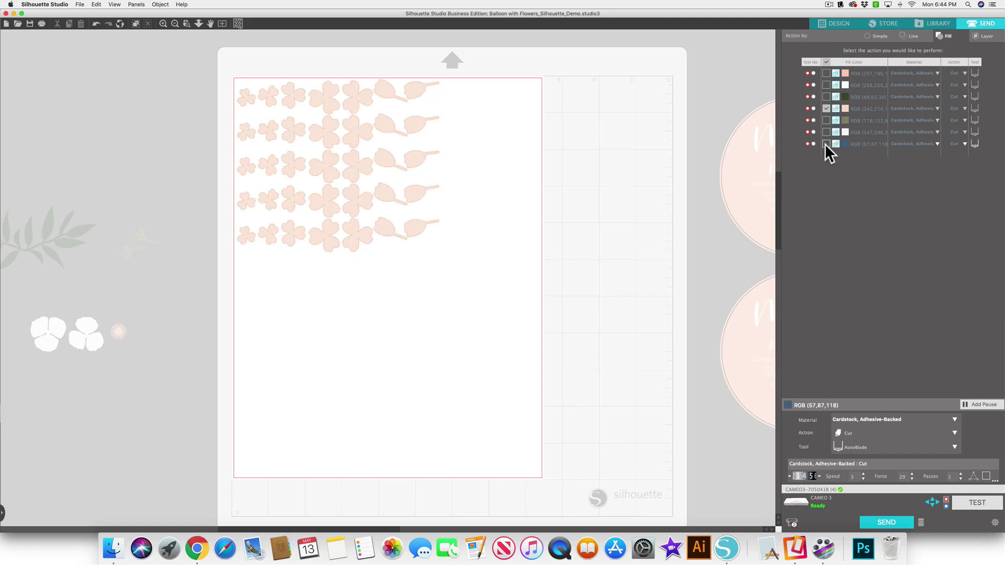
Set the cut material of the peach fill to Coverstock, Heavy (105lb-122lb).
click(863, 109)
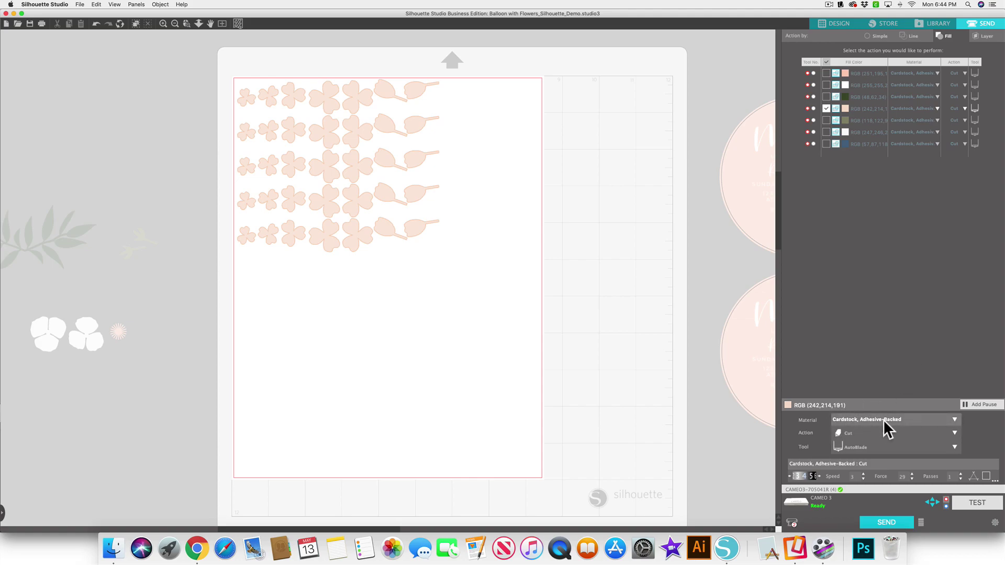
click(953, 420)
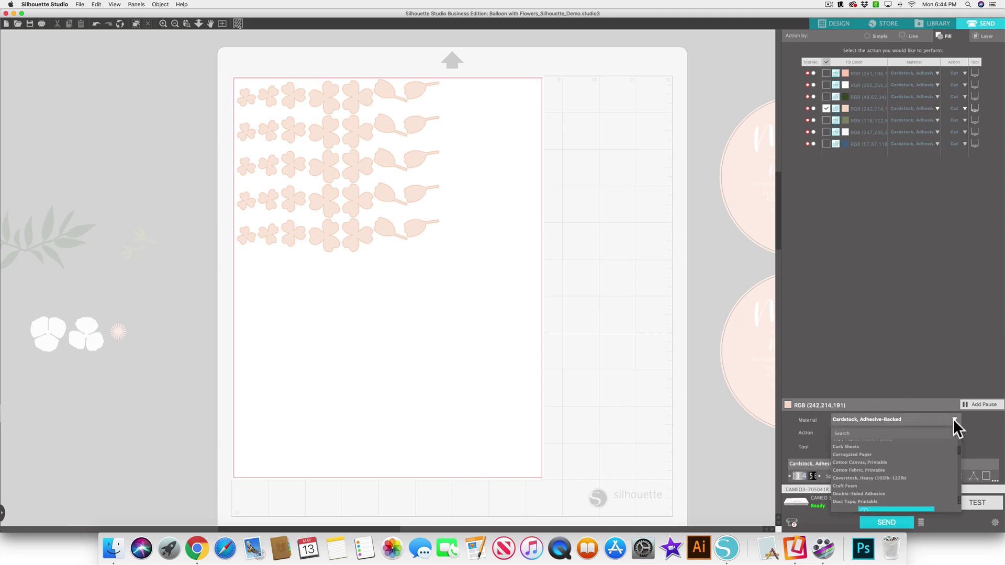
click(891, 476)
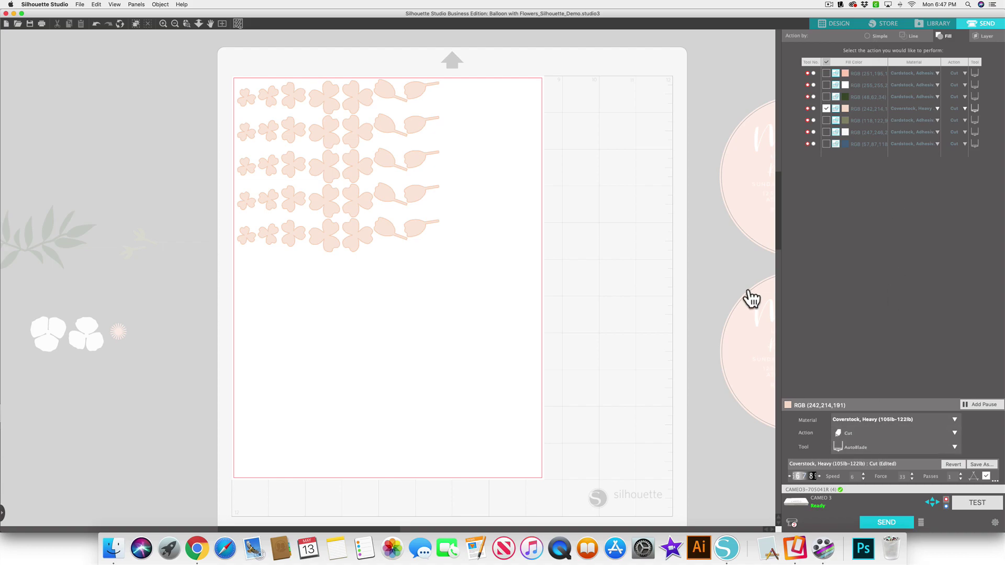
Return to the design and move all five rows of peach petals and buds off the page, below the greenery.
click(837, 23)
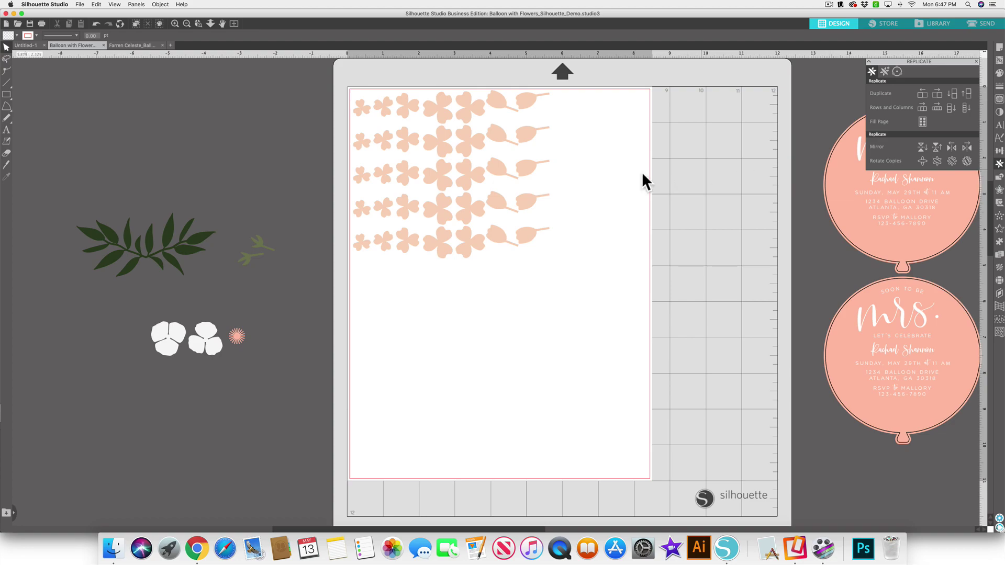
drag(348, 88, 596, 302)
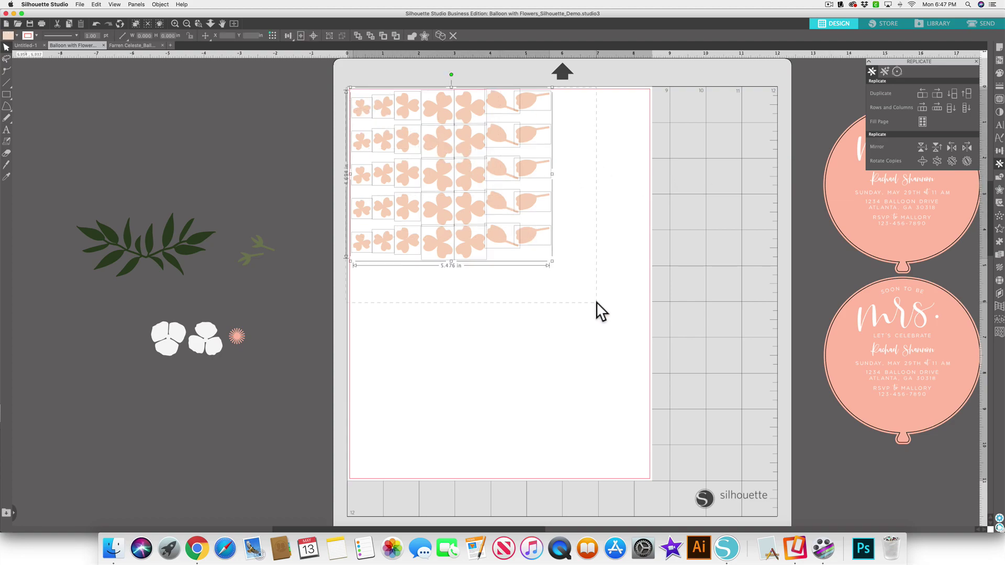
drag(513, 177, 89, 366)
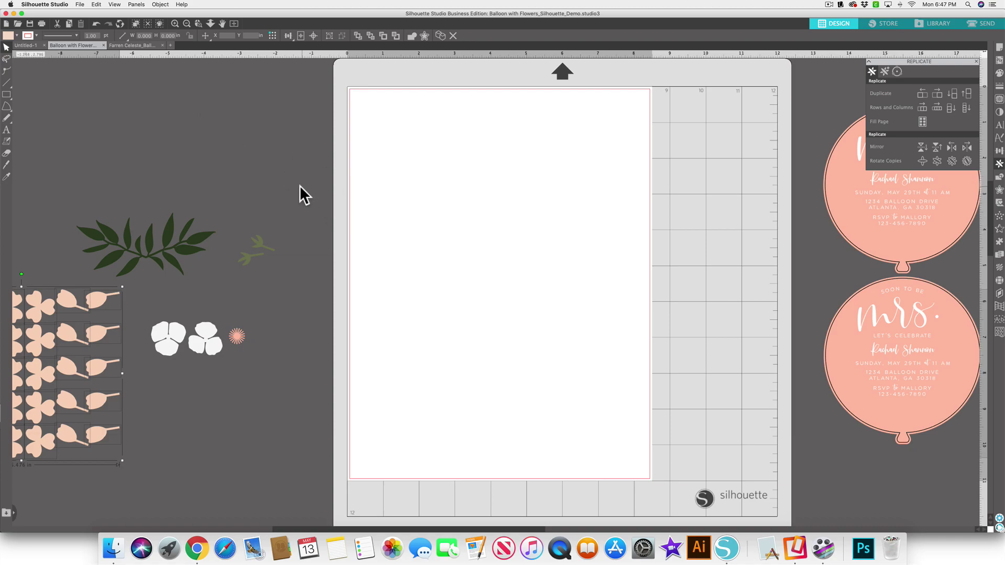
Move the white flower group slightly nearer the page and ungroup it.
click(379, 253)
click(178, 334)
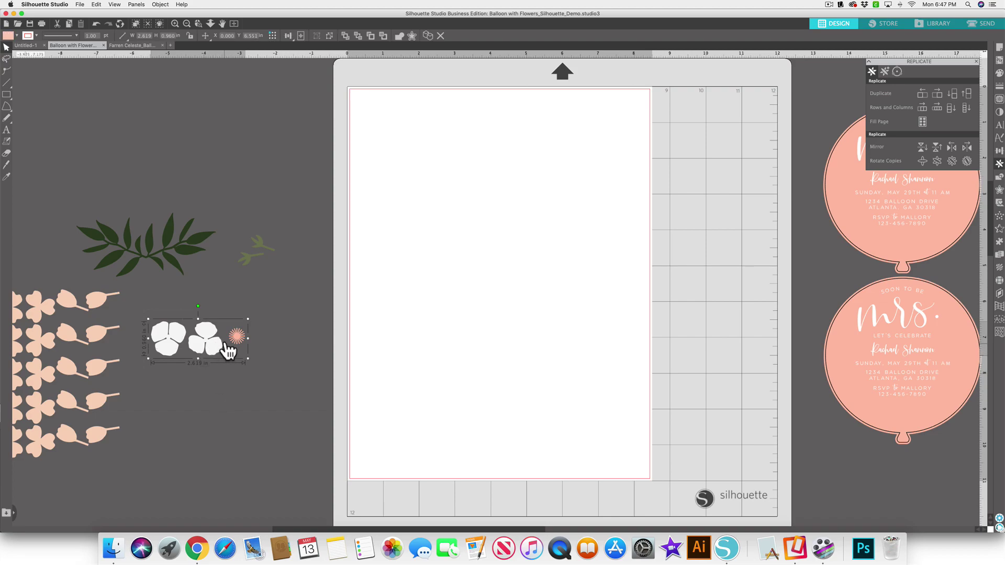
drag(225, 351, 272, 340)
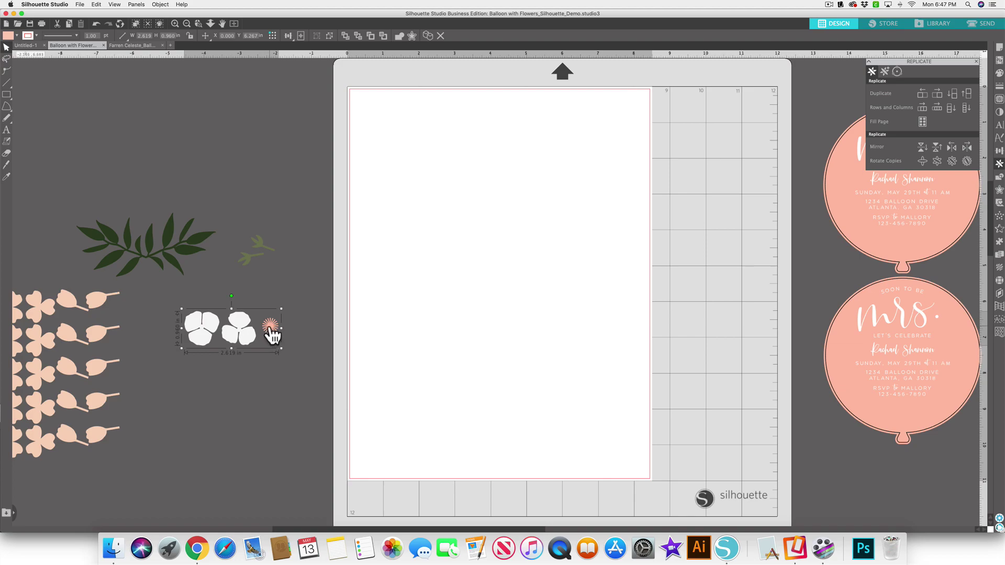
right_click(270, 327)
click(289, 445)
click(263, 414)
Place the two white petal shapes together in the page's upper-left corner, leaving the coral flower center off the page.
click(195, 320)
shift+click(233, 341)
drag(233, 342, 408, 127)
click(444, 142)
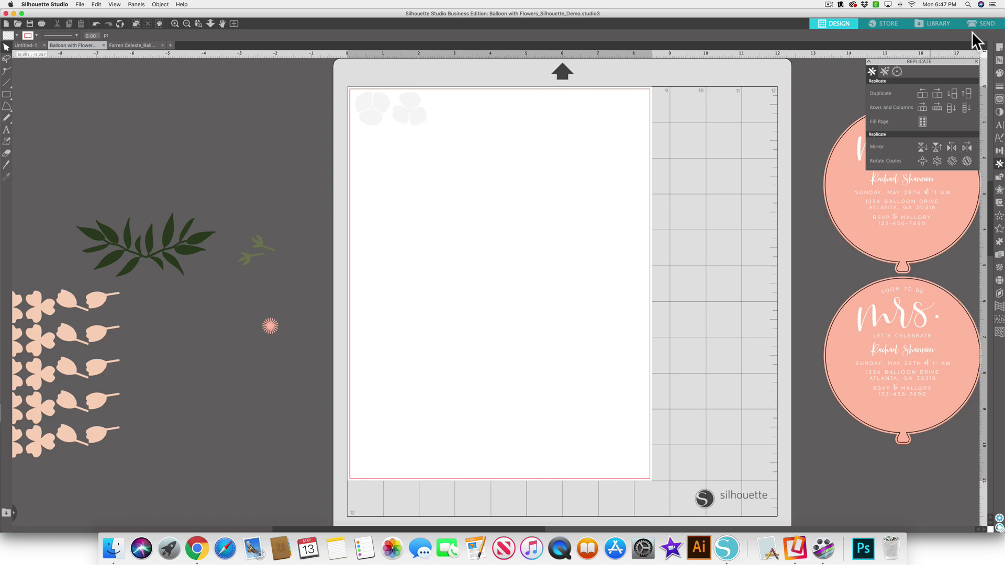
Enable only the white fill, RGB (247,246,246), for cutting and disable the peach fill.
click(987, 23)
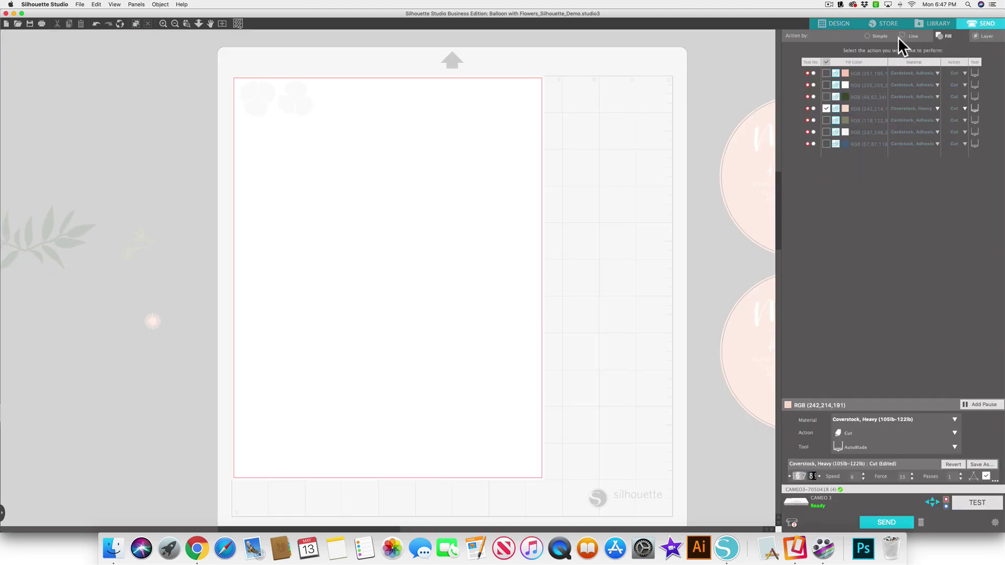
click(826, 132)
click(827, 106)
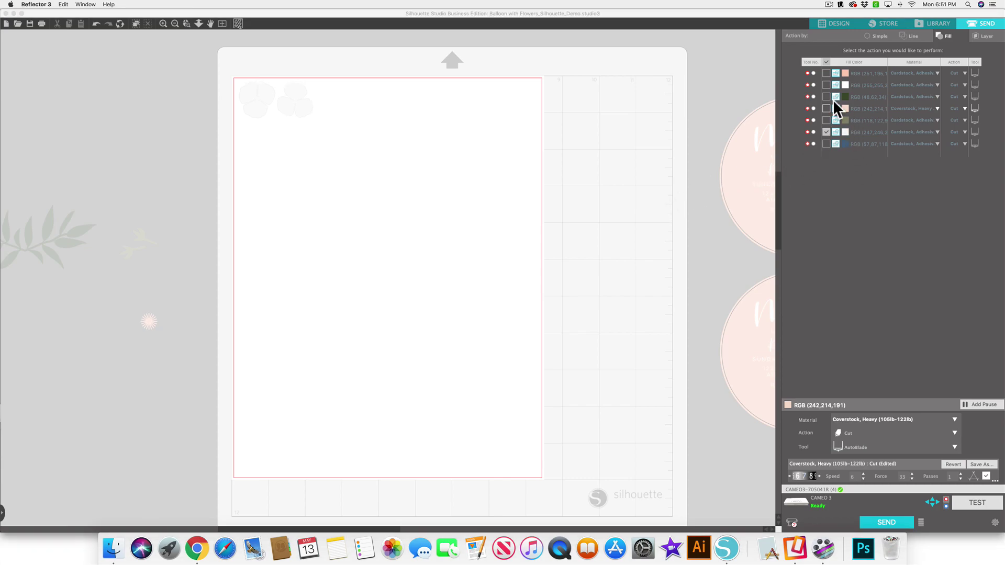
Move the white petals back off the page and place the coral flower center in the page's upper-left corner.
click(834, 22)
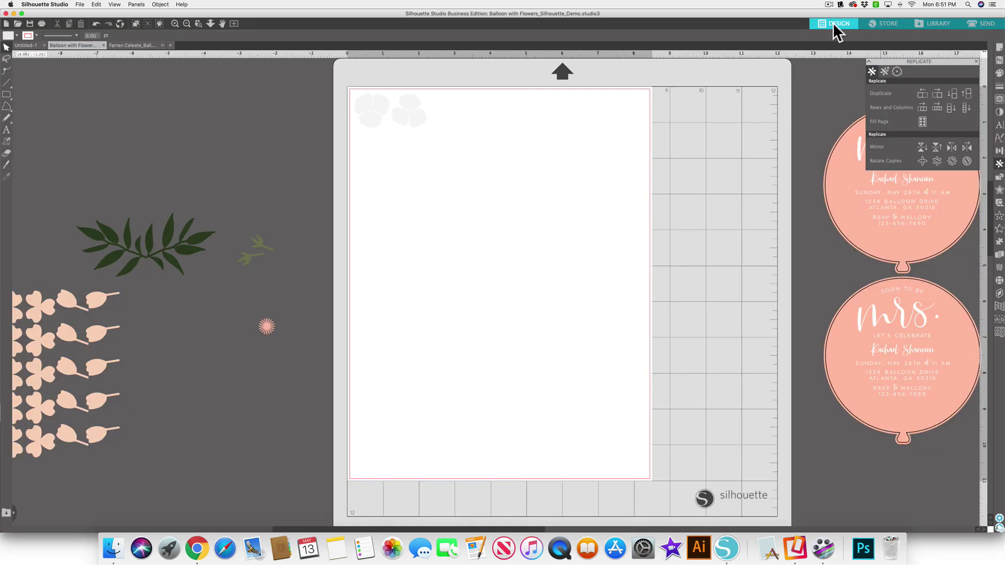
drag(393, 125, 264, 336)
drag(369, 270, 363, 102)
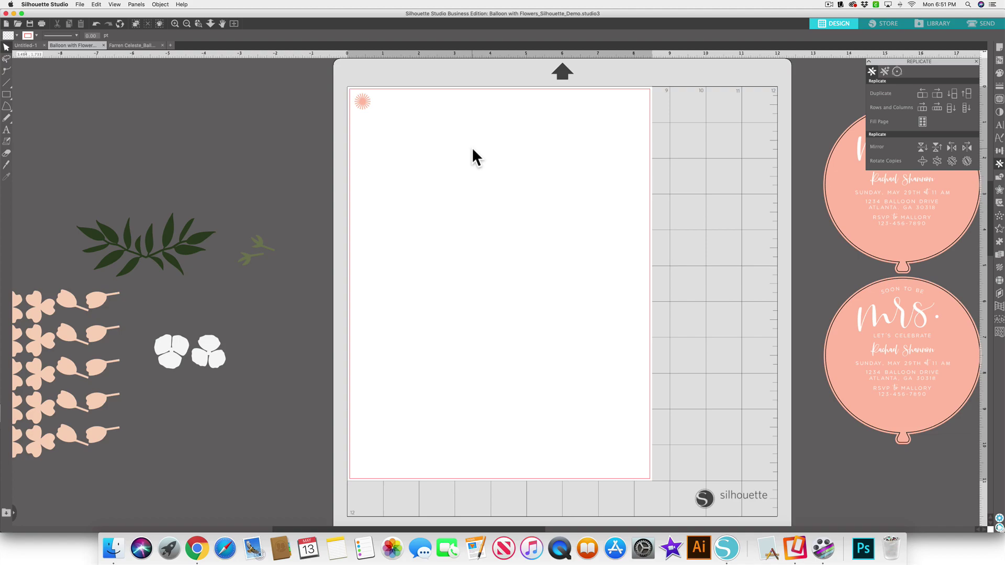
scroll(472, 147, left, 1)
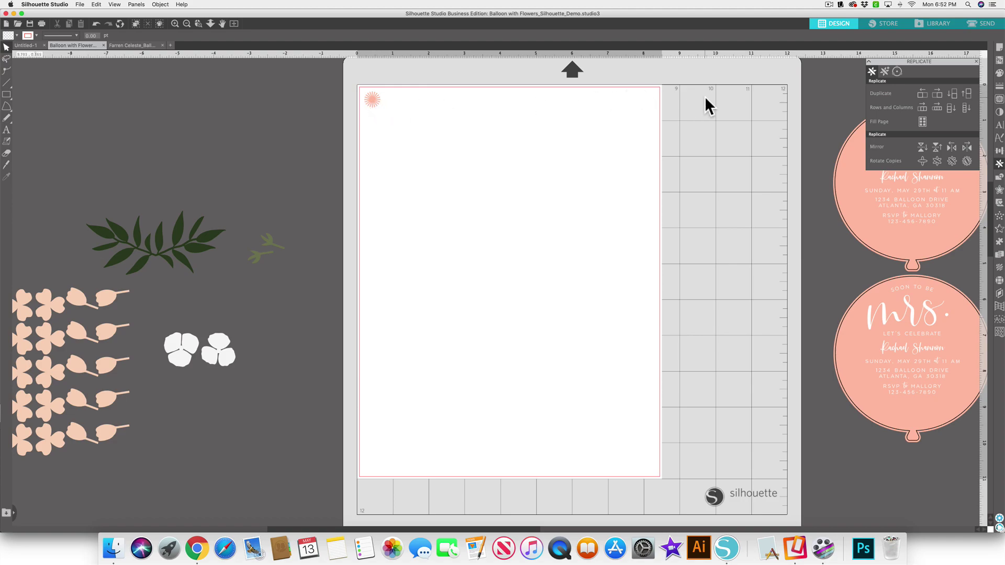
Enable the coral fill for cutting and disable the white fill.
click(984, 24)
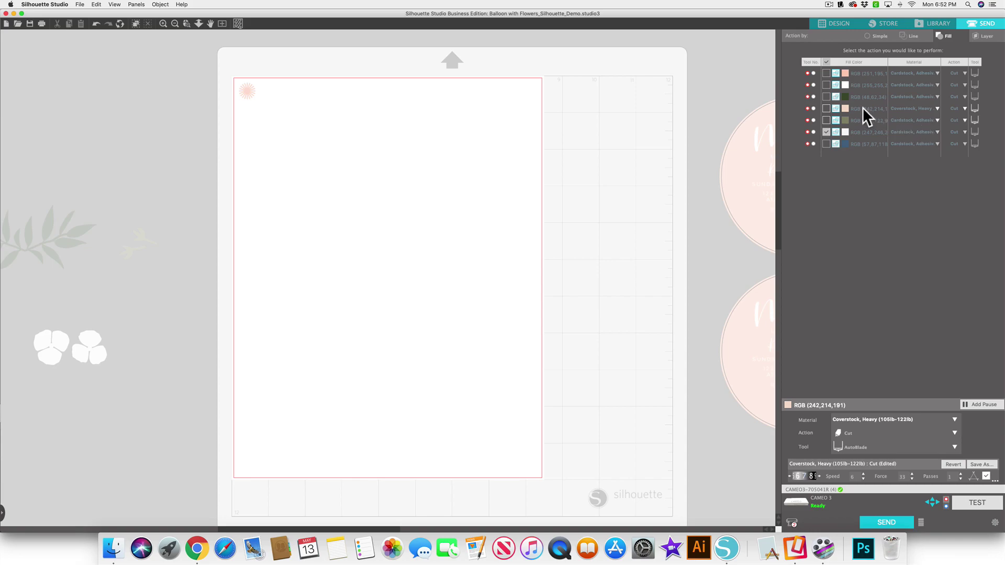
click(826, 72)
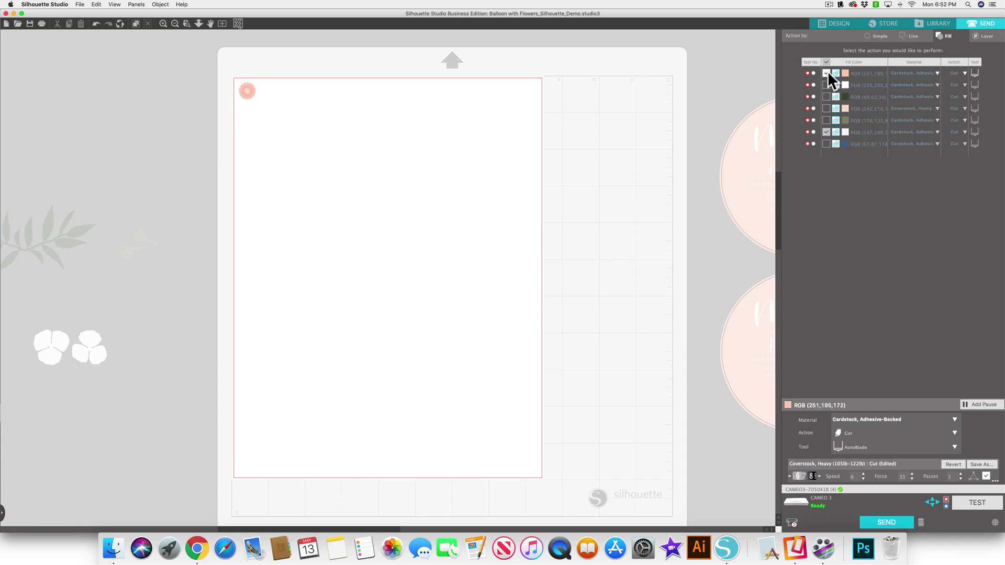
click(828, 131)
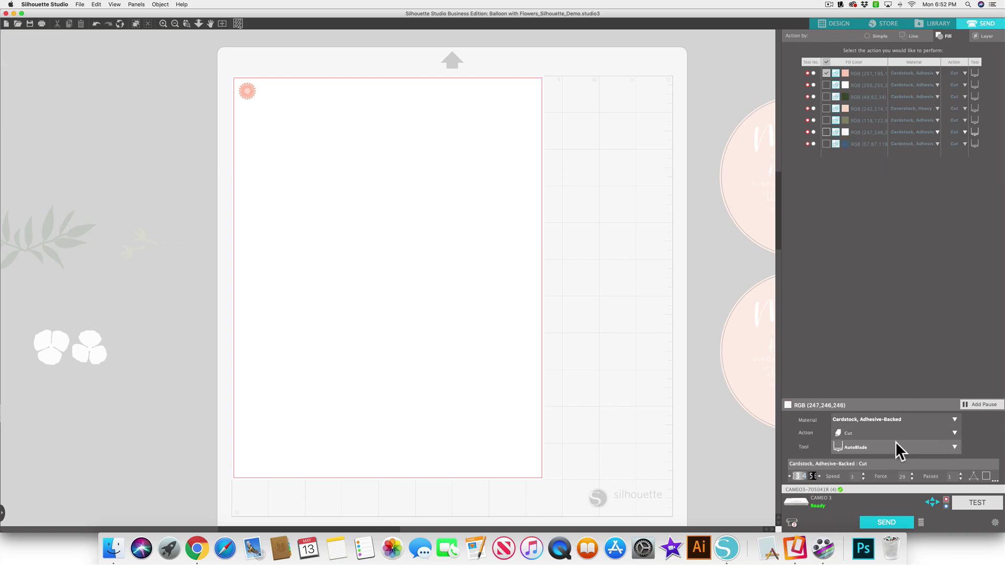
Set the material of the white fill, RGB (247,246,246), to Coverstock, Heavy (105lb-122lb) and review its detailed cut settings.
click(954, 417)
click(905, 478)
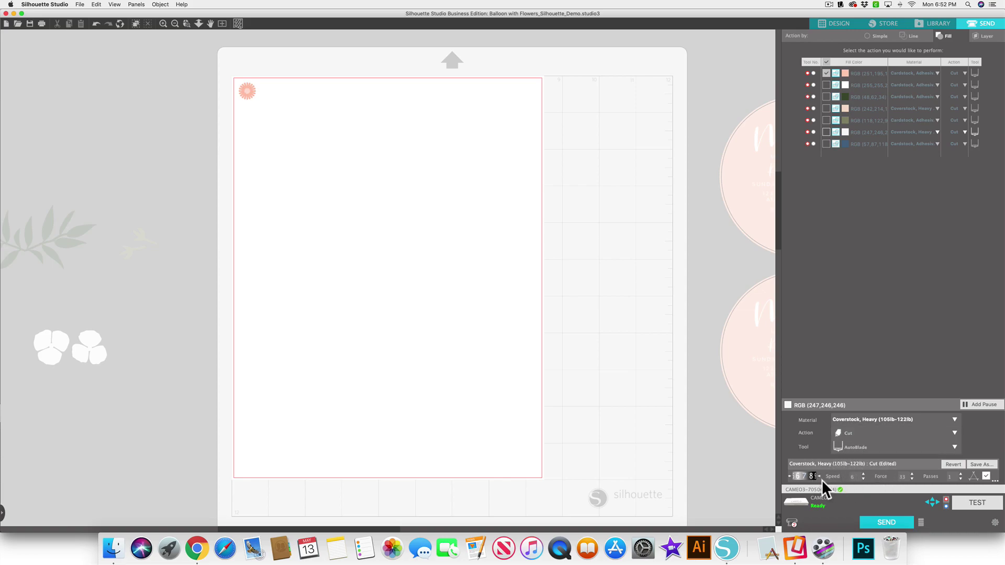
click(994, 482)
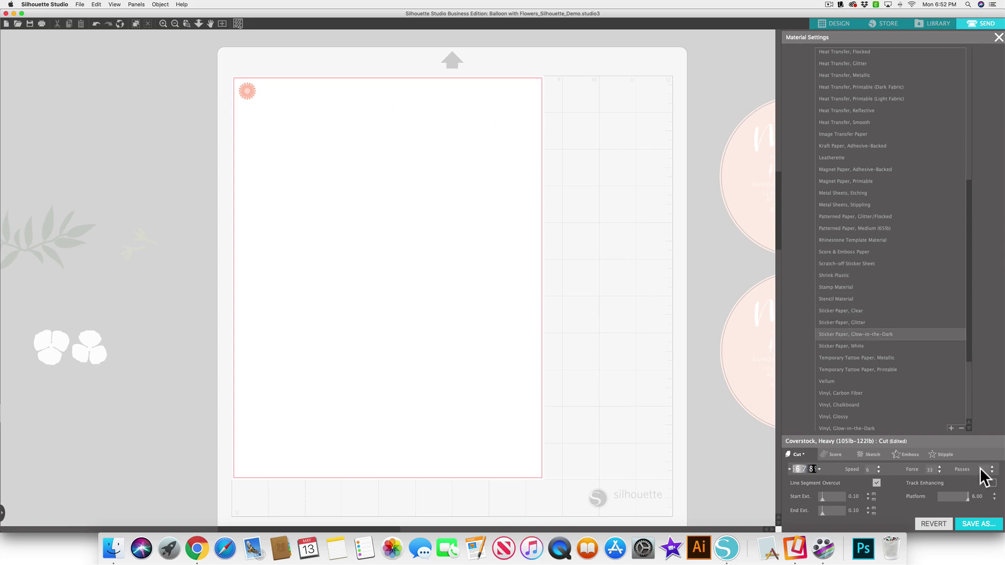
click(998, 37)
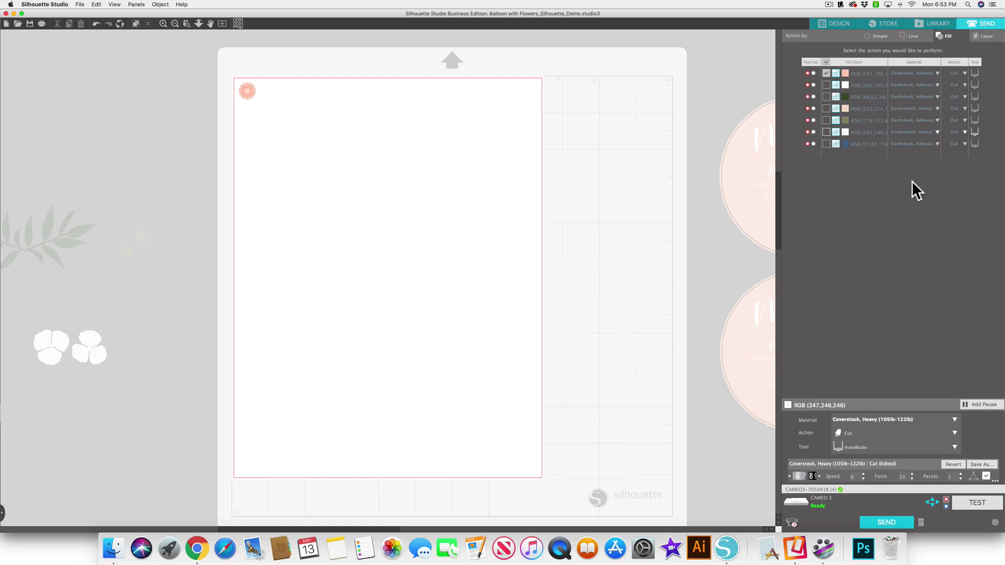